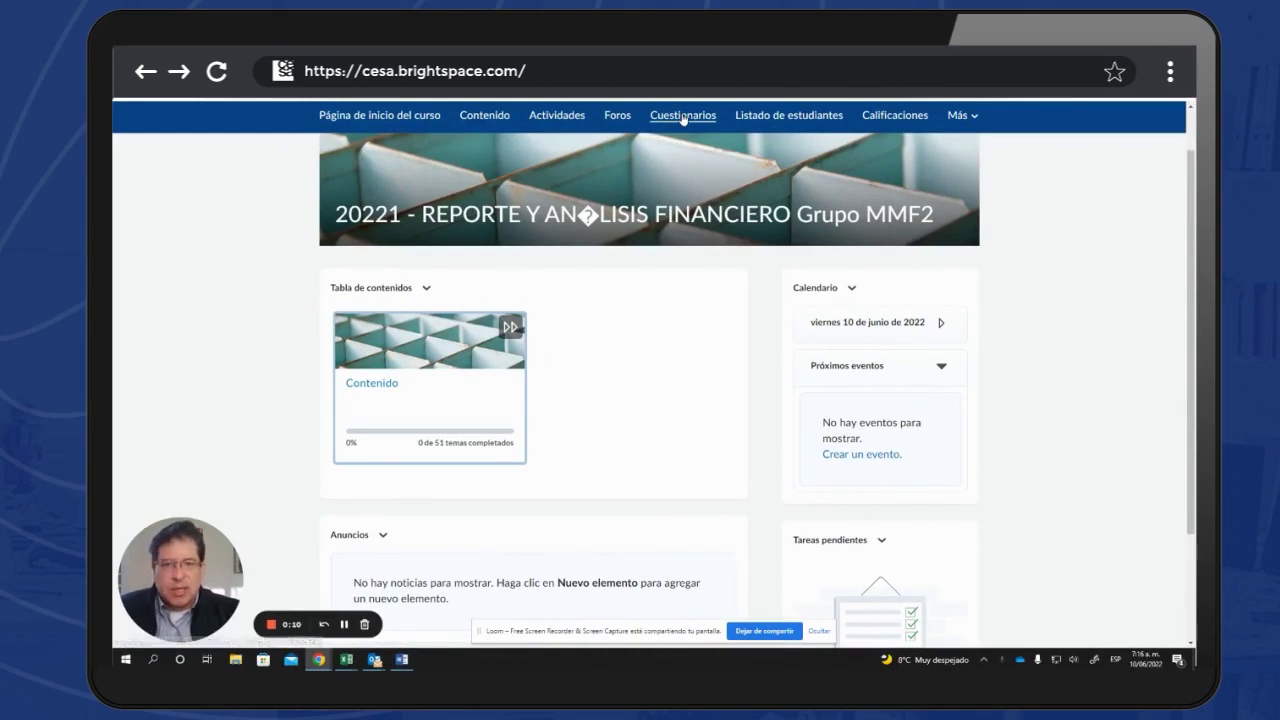
Create a new quiz in the course's Cuestionarios area and name it "Quiz tasa".
click(683, 116)
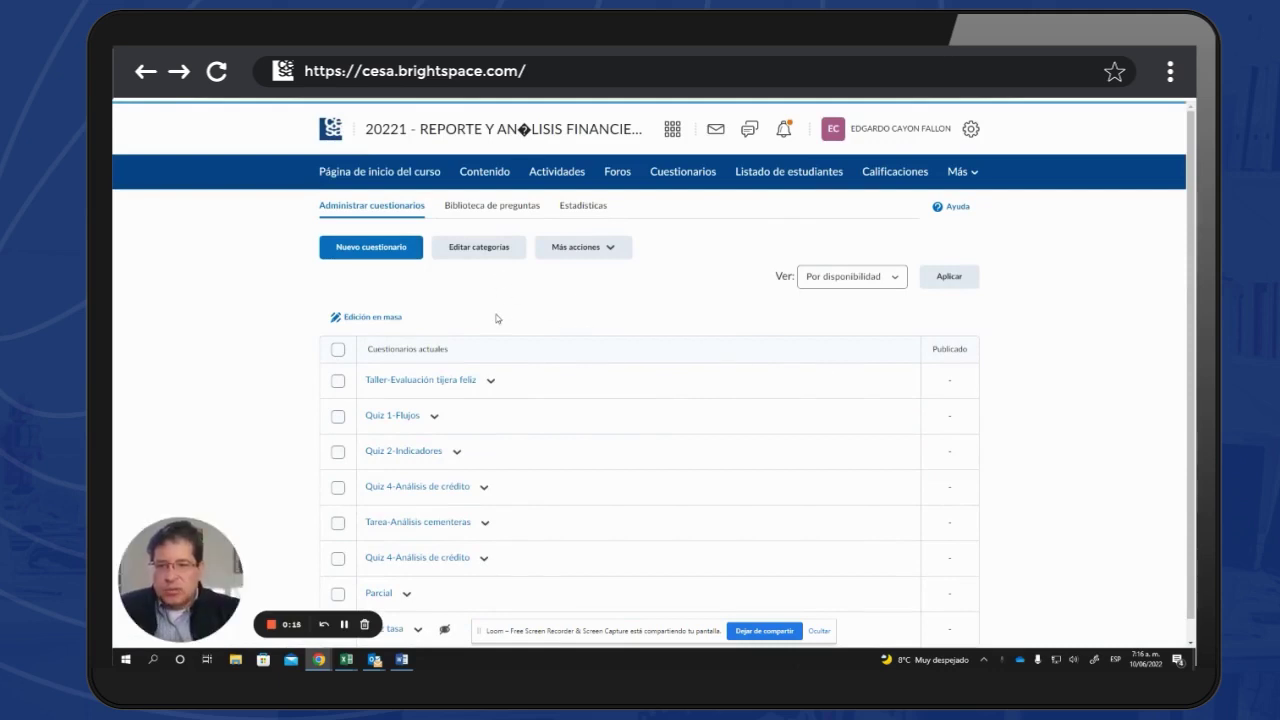
click(387, 255)
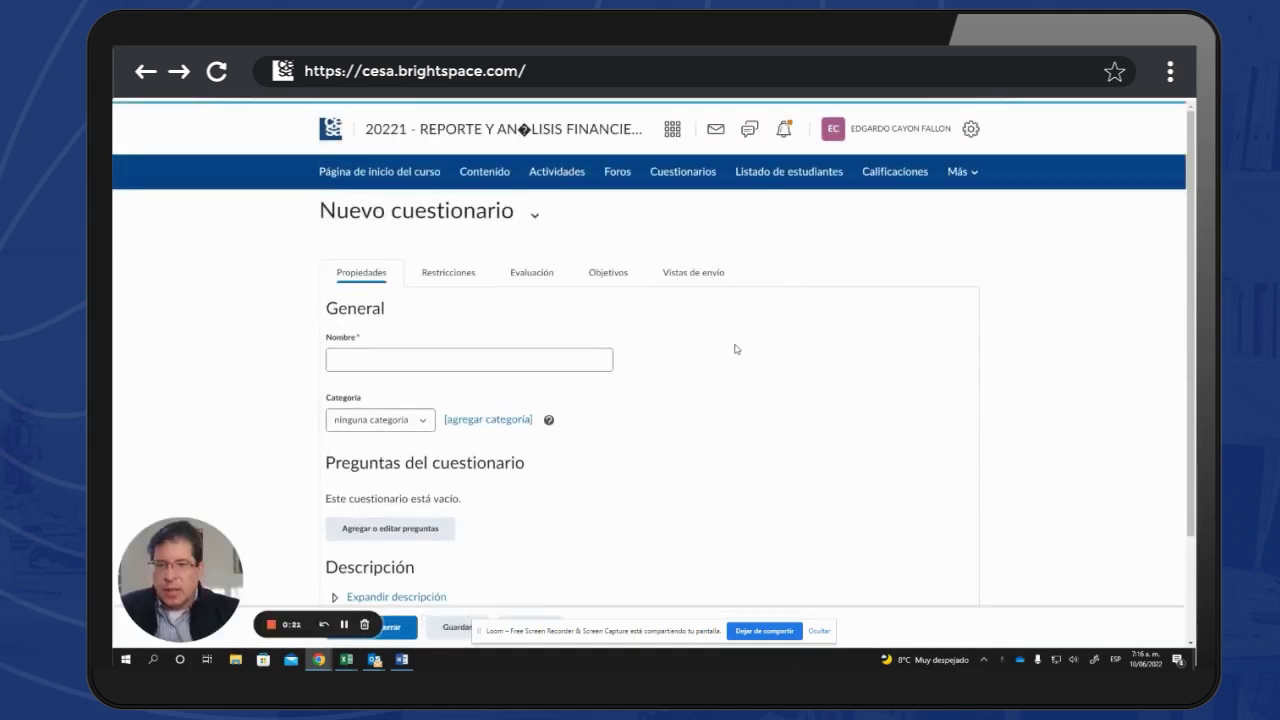
scroll(736, 349, down, 1)
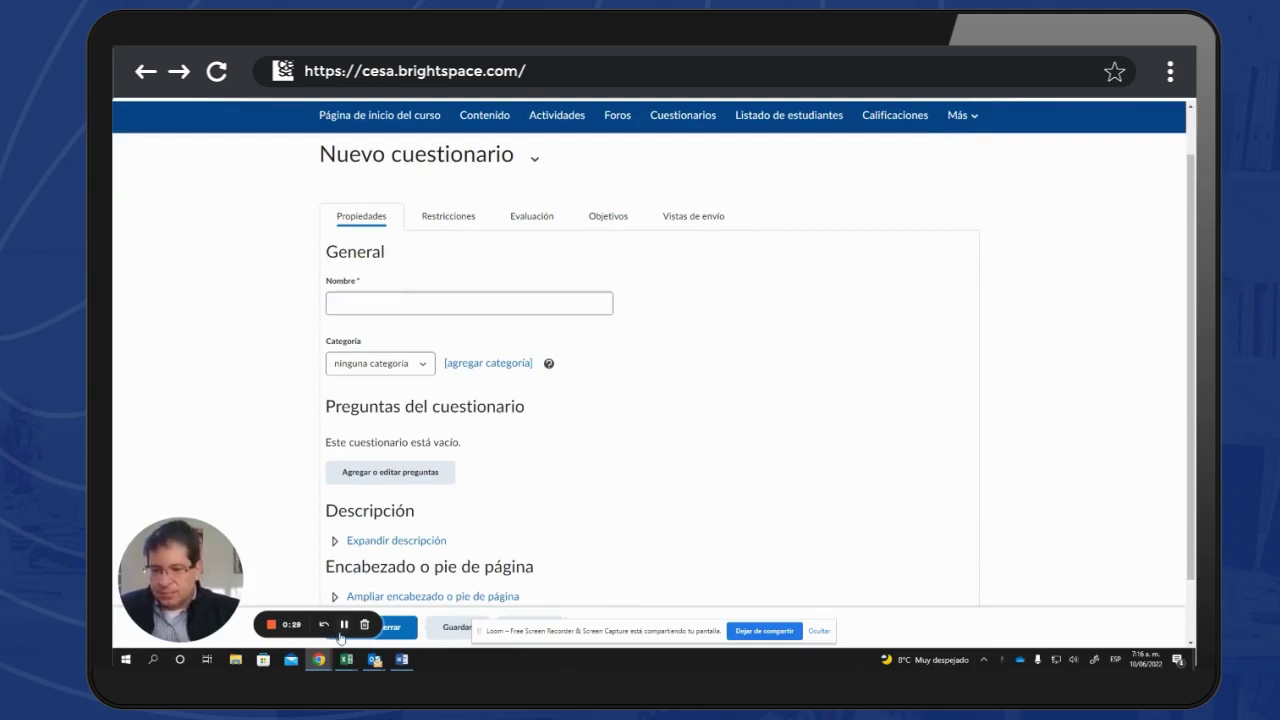
click(385, 299)
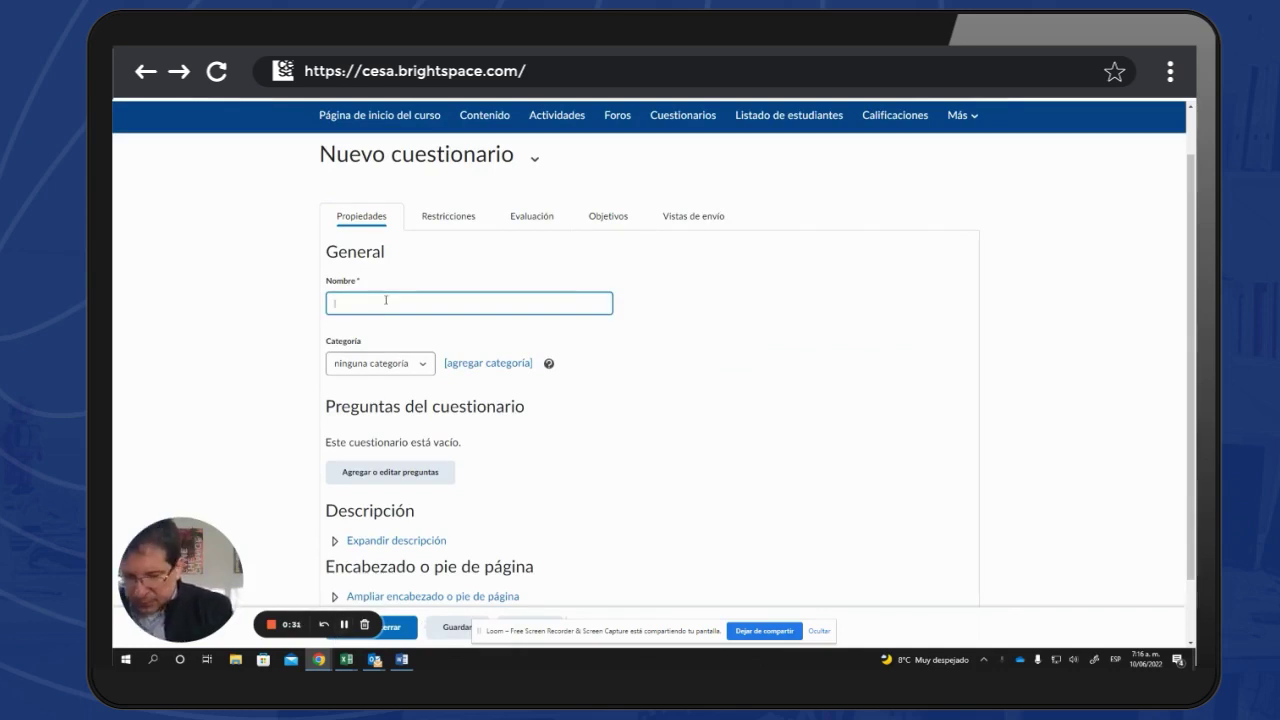
text(Quiz )
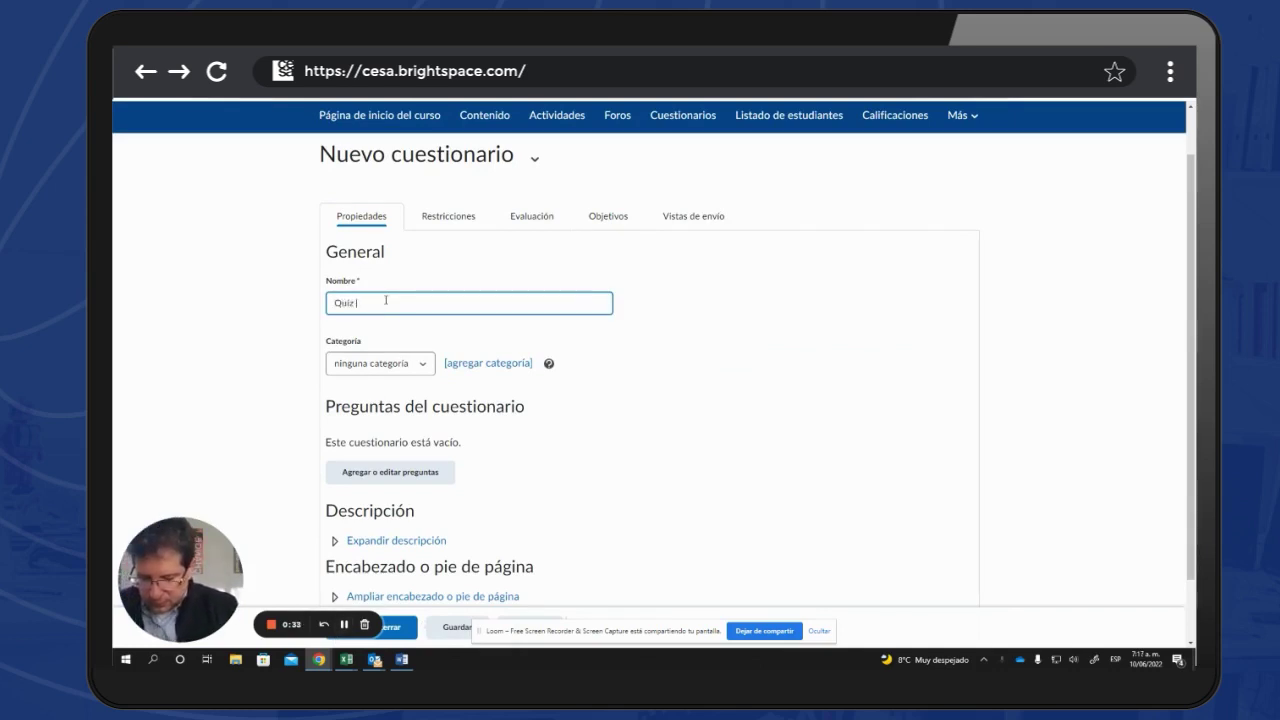
text(tasa)
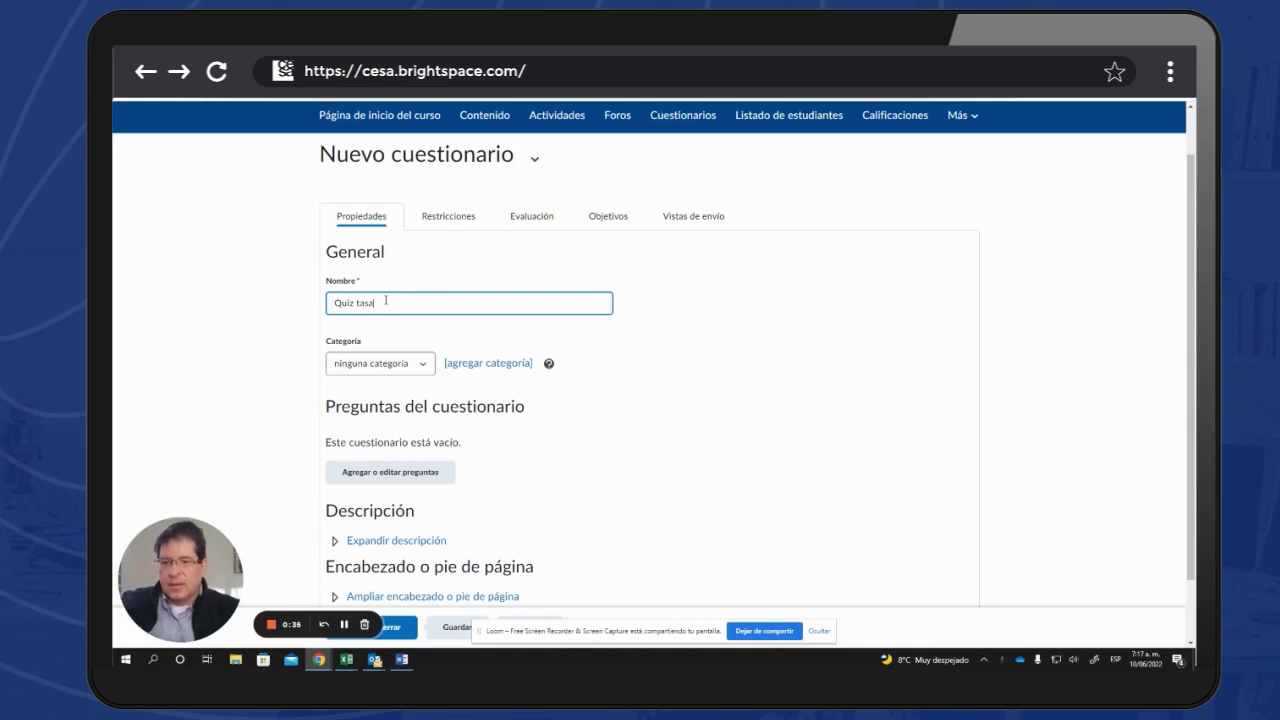
Add a new question of the Aritmética type to the empty quiz.
scroll(490, 391, down, 1)
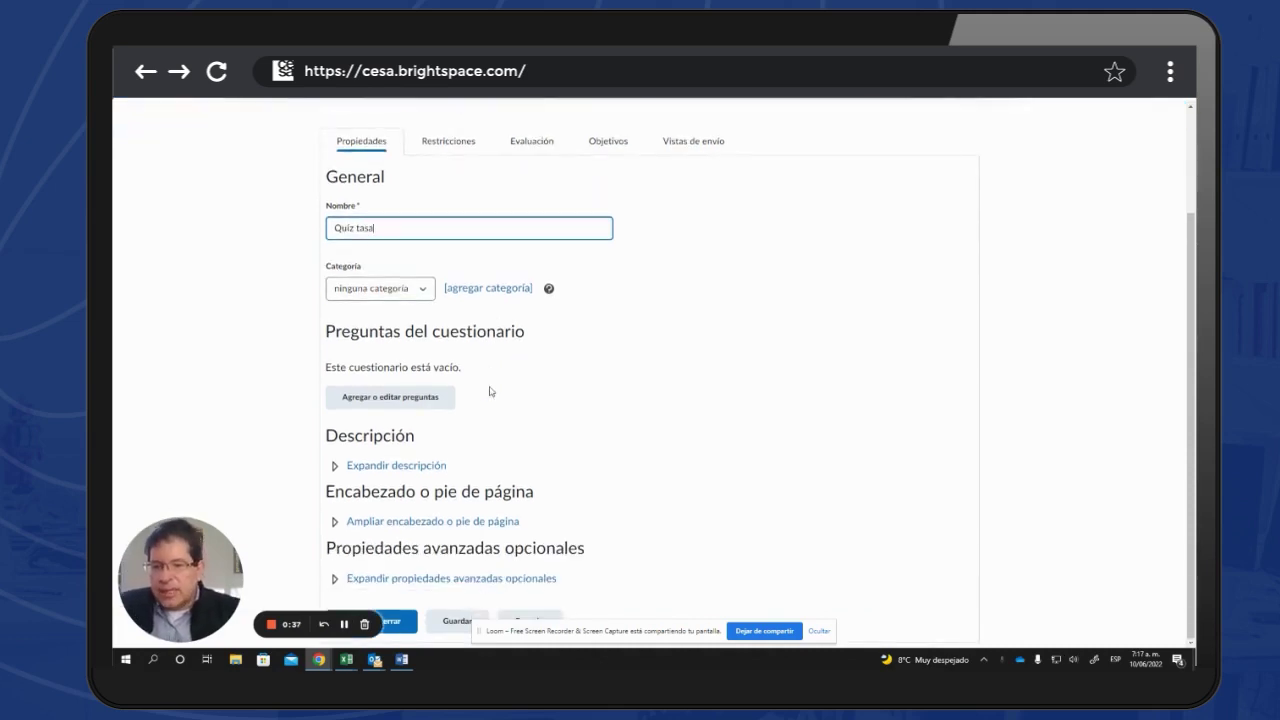
click(391, 400)
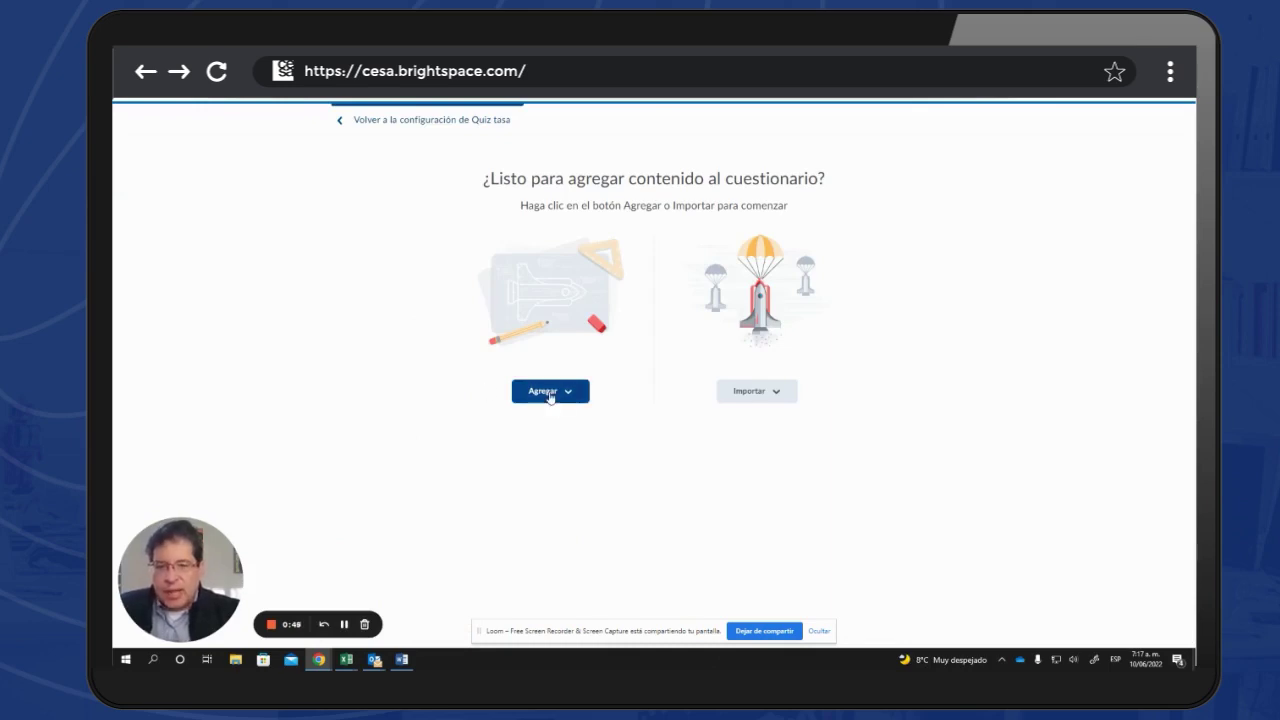
click(549, 395)
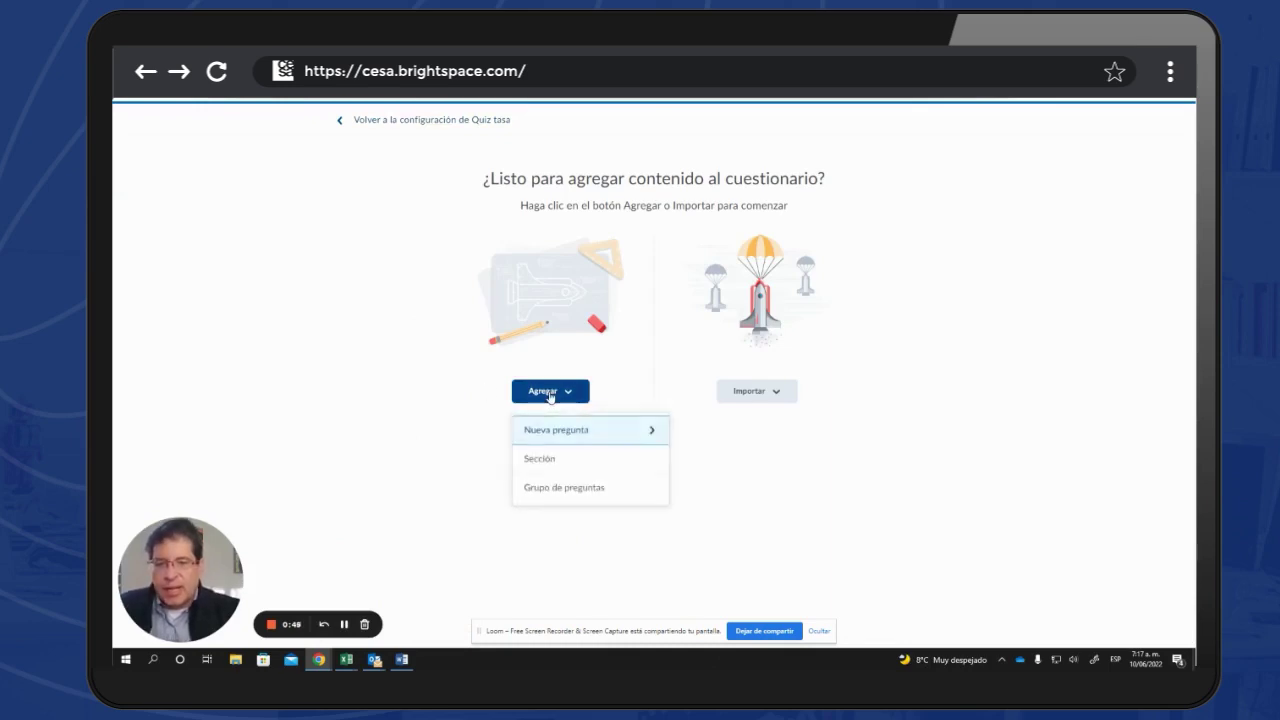
click(584, 437)
scroll(584, 437, down, 3)
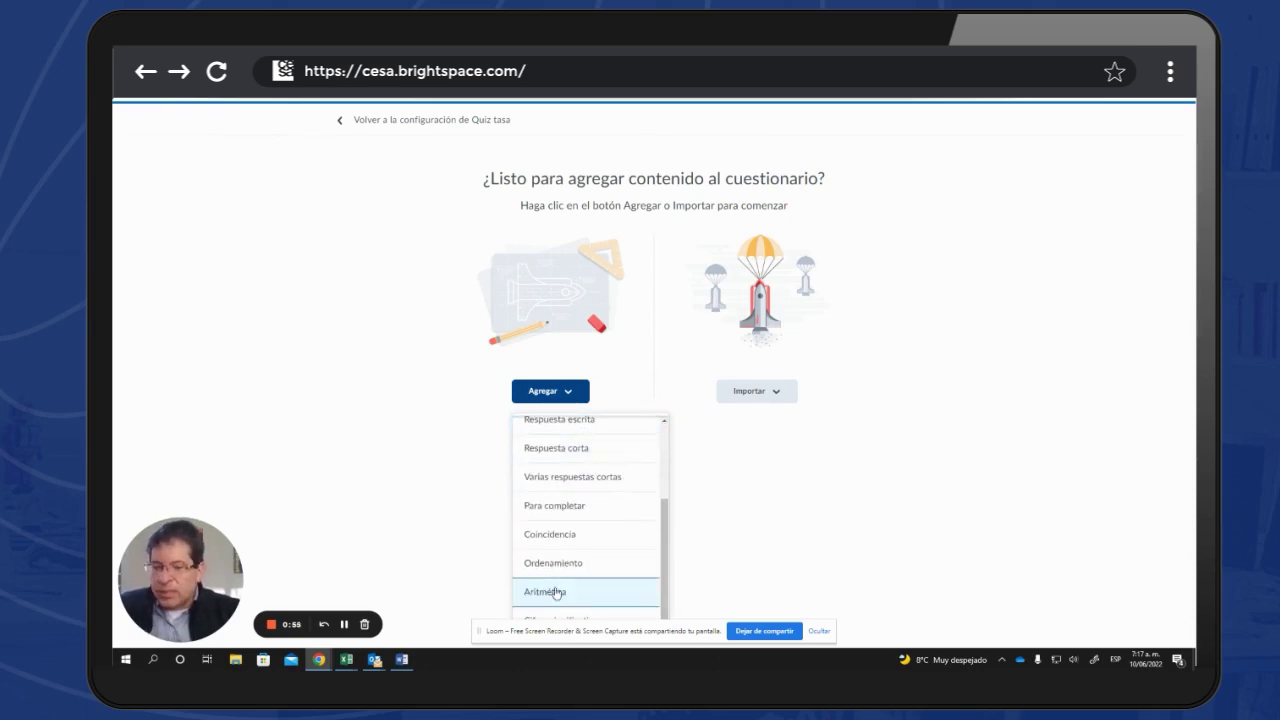
scroll(556, 592, up, 3)
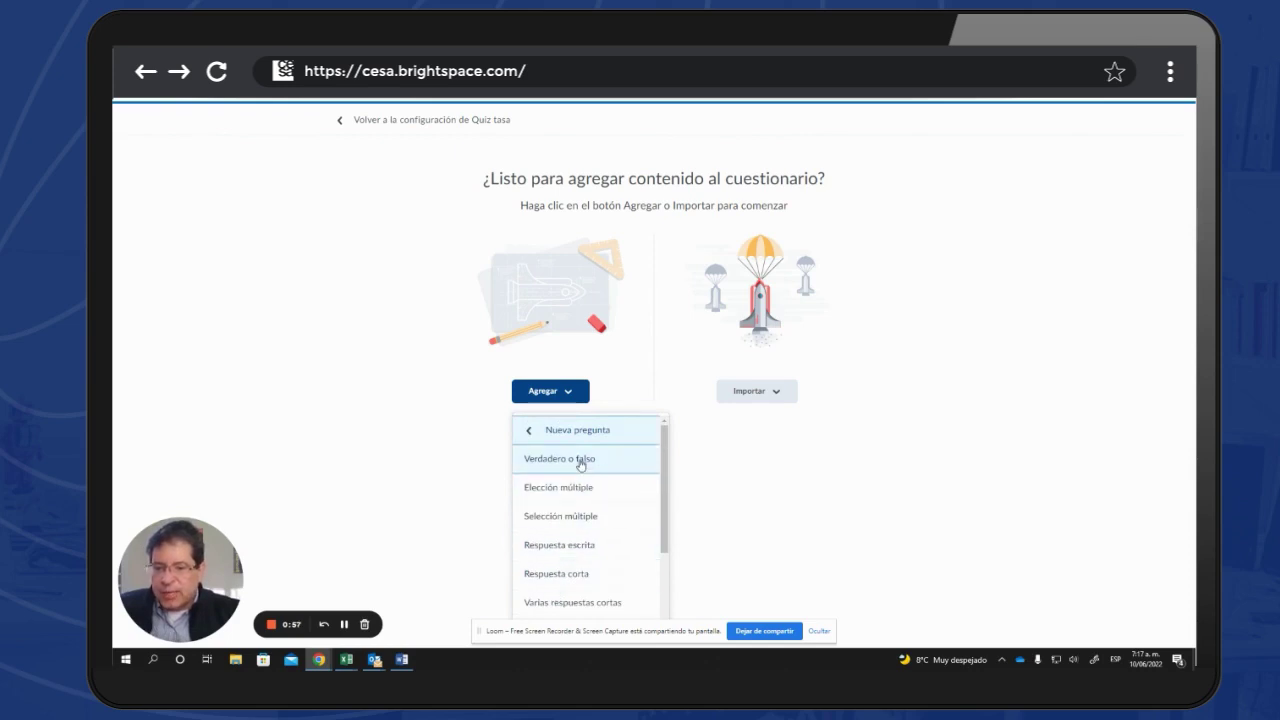
scroll(580, 470, down, 3)
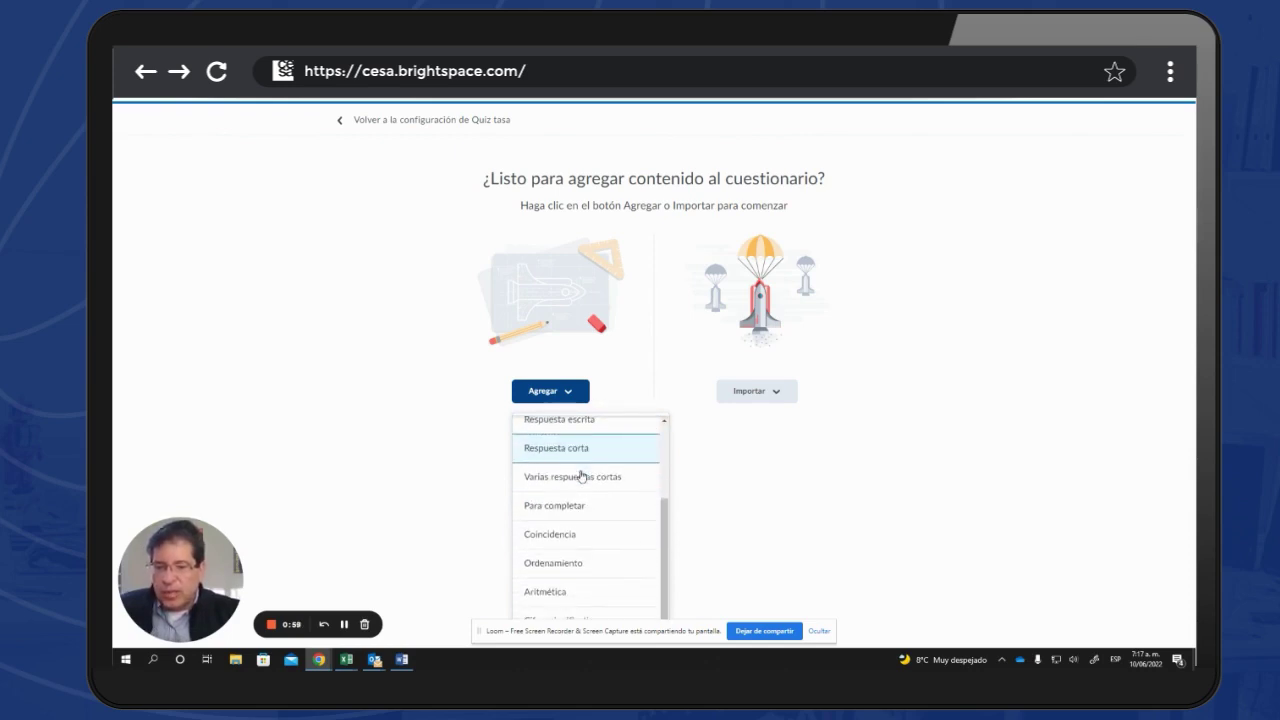
click(541, 594)
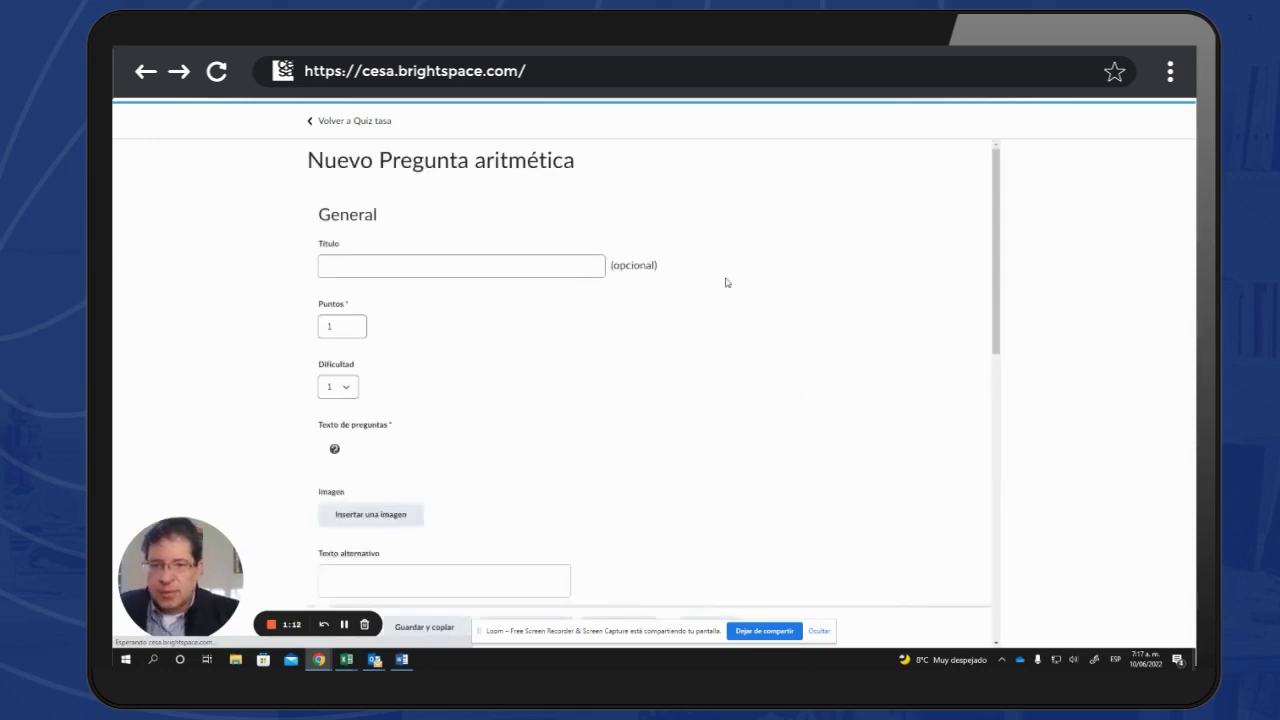
Give the arithmetic question the title "Conversión tasas de intrés".
click(346, 267)
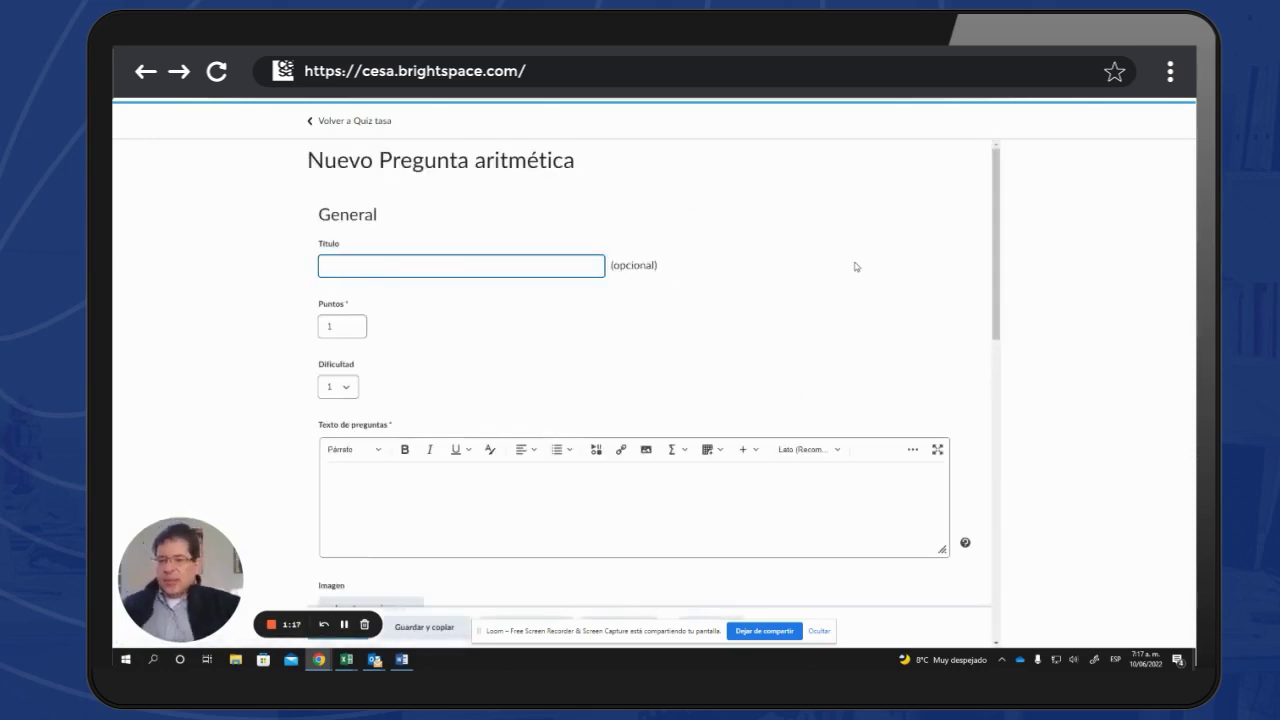
text(Con)
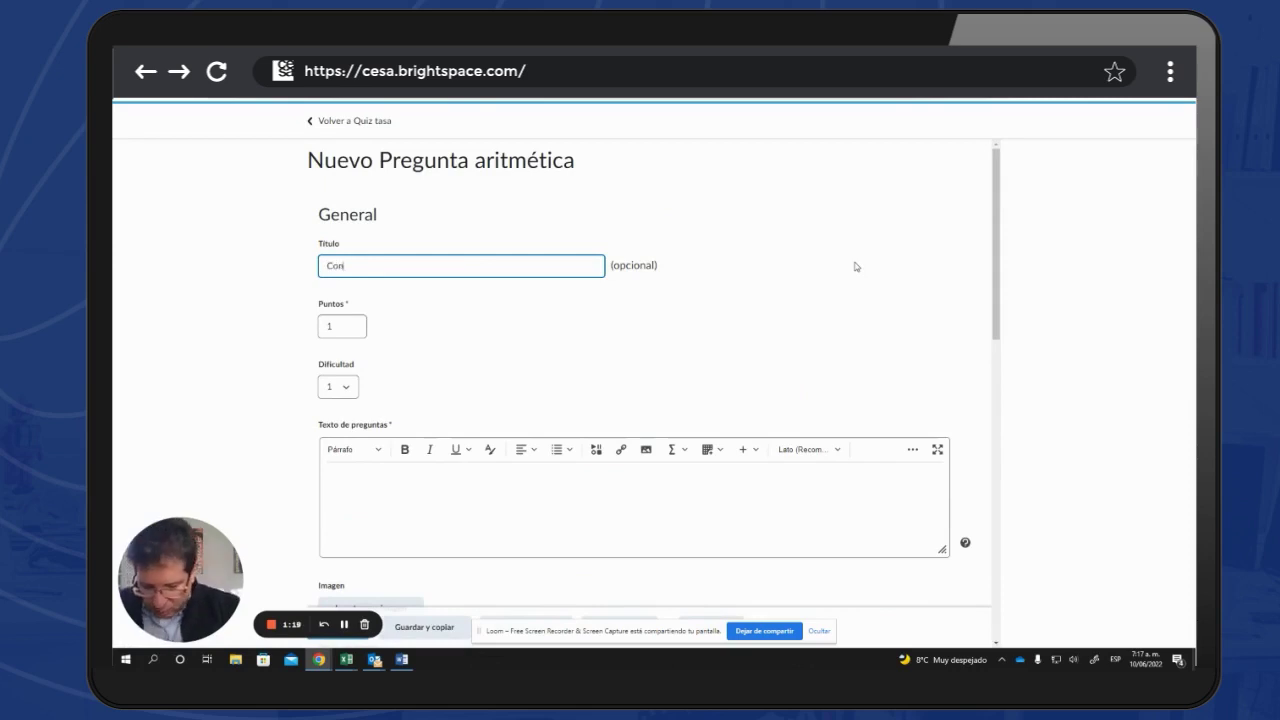
text(versión)
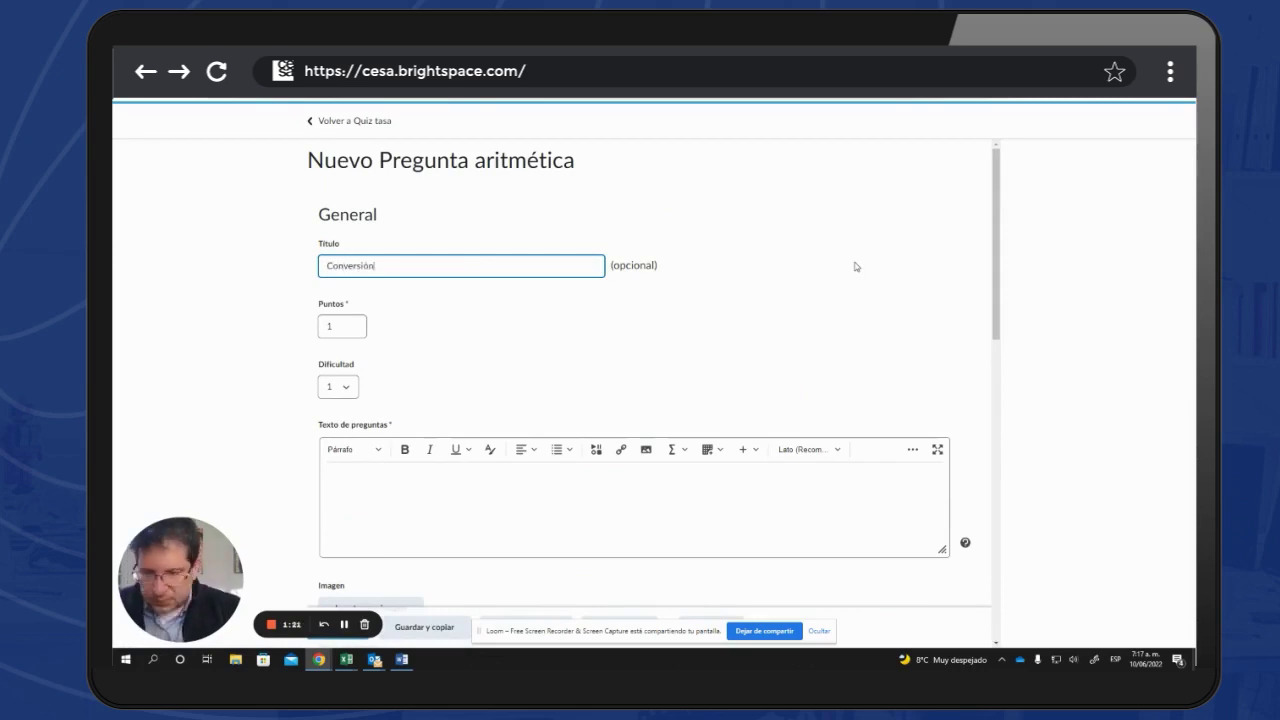
text( tasas)
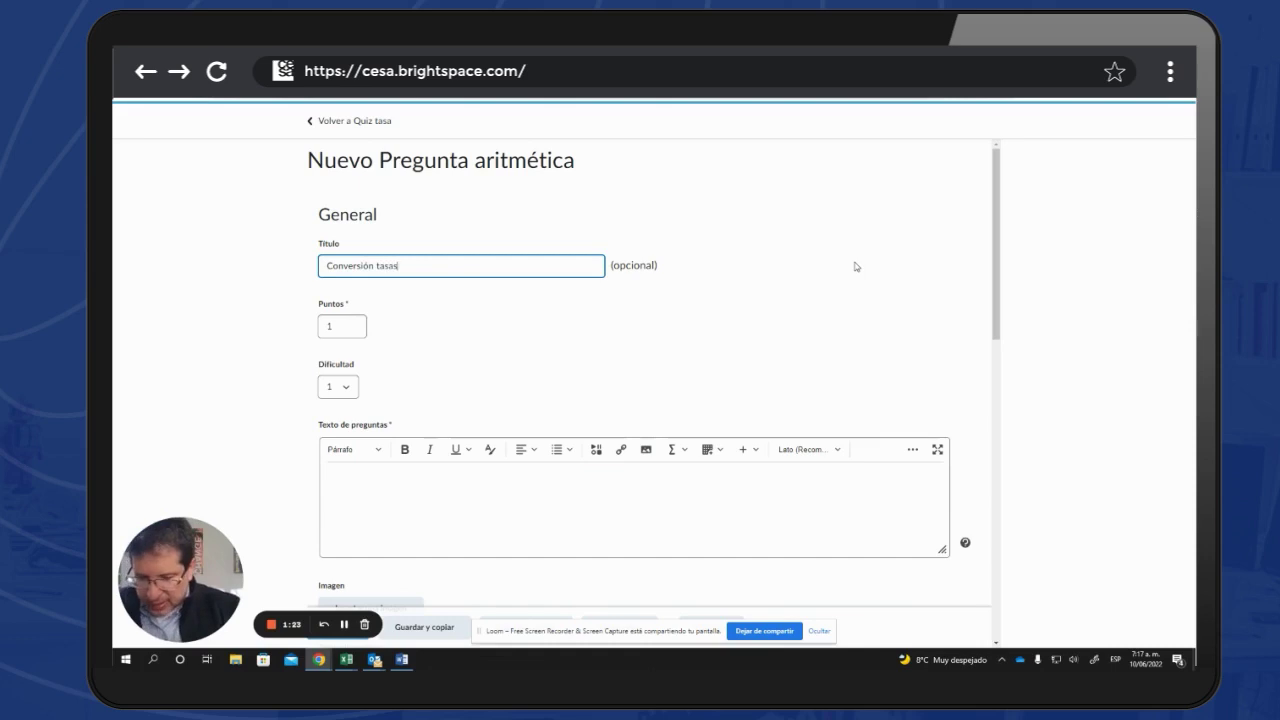
text( de intr)
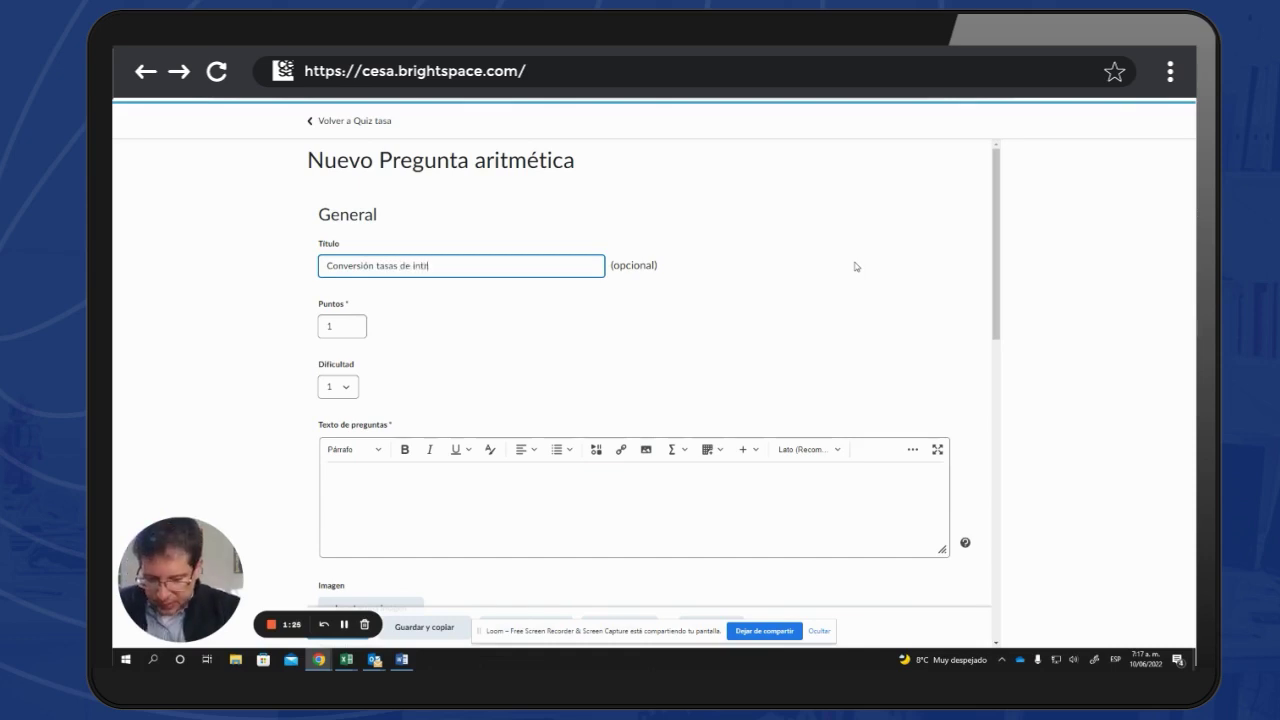
text(és)
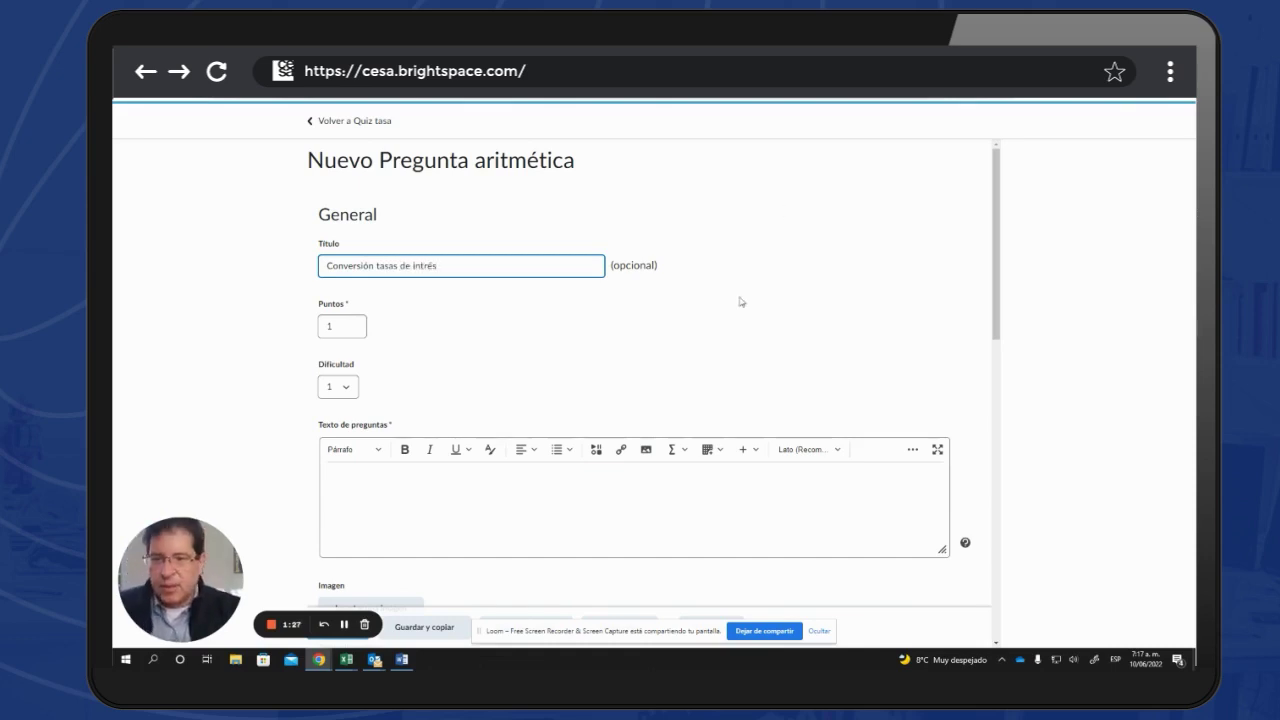
Set the arithmetic question's points to 10.
scroll(345, 290, down, 2)
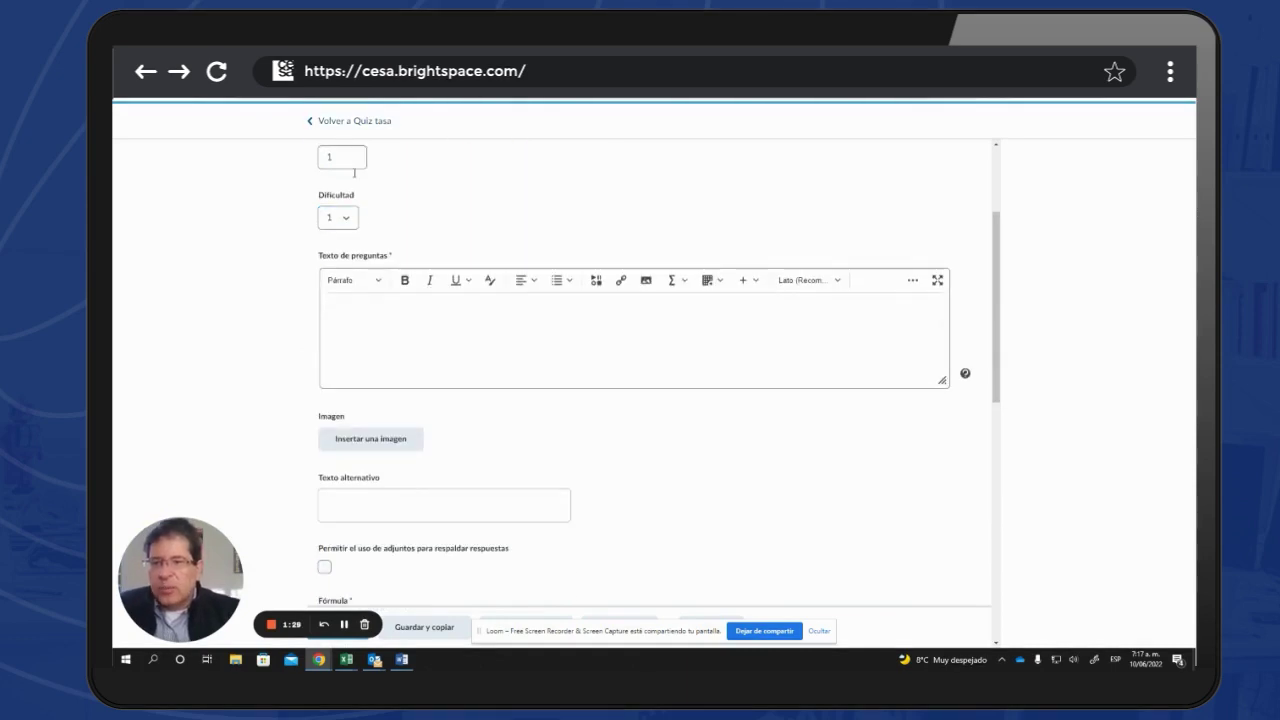
scroll(360, 217, up, 1)
click(340, 266)
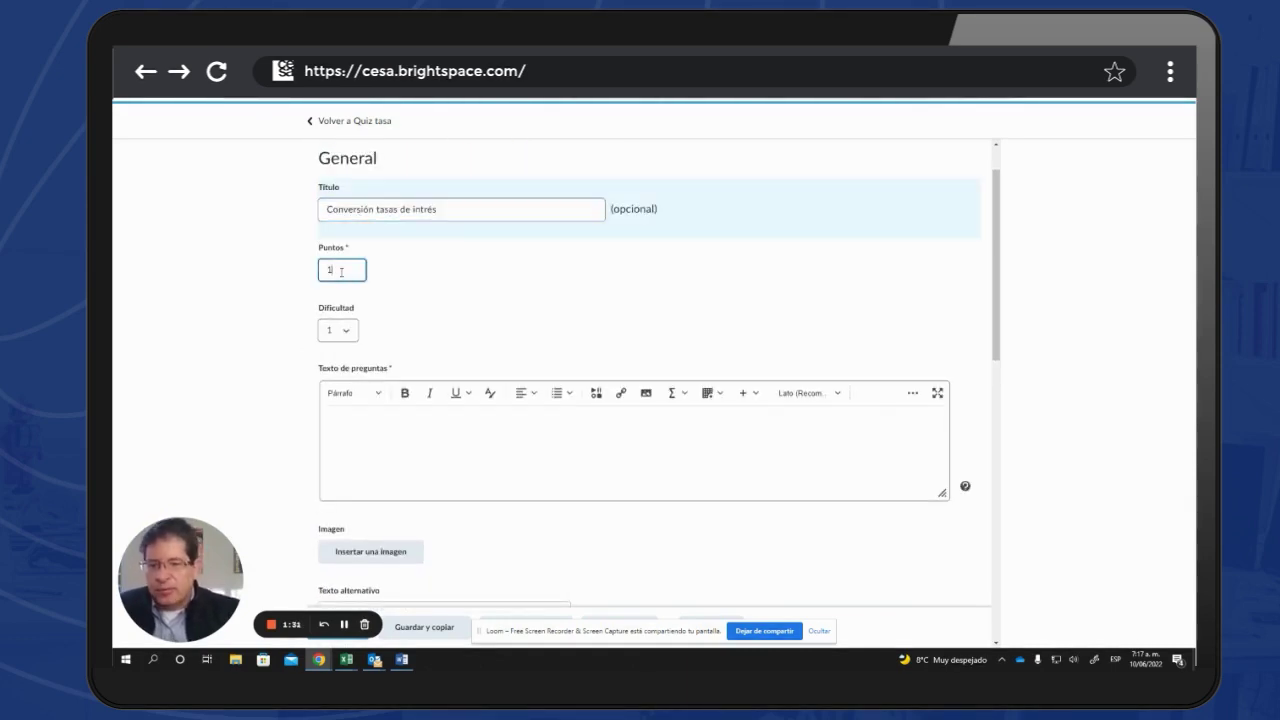
text(0)
Enter the question text "Si un tarjeta de crédito tiene una tasa de {y} % M.V. ¿De cuánto sería esta tasa E.A.?".
scroll(314, 314, down, 1)
click(343, 315)
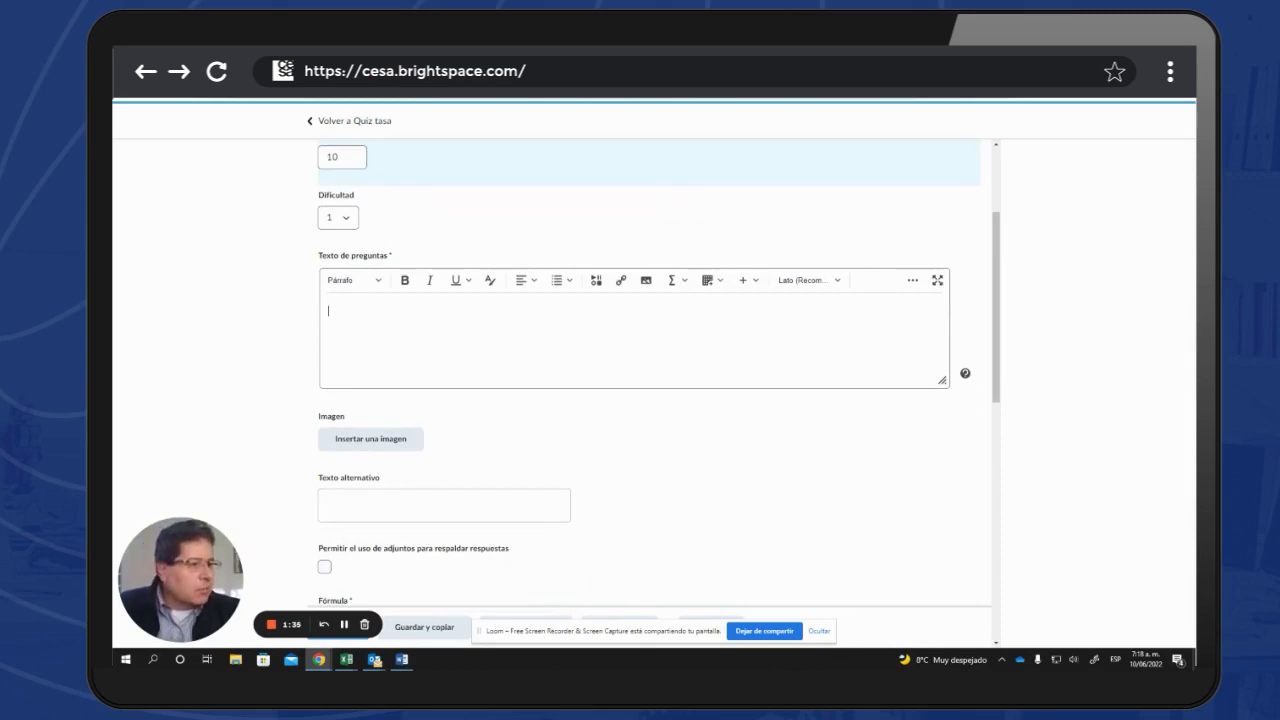
key(alt+Tab)
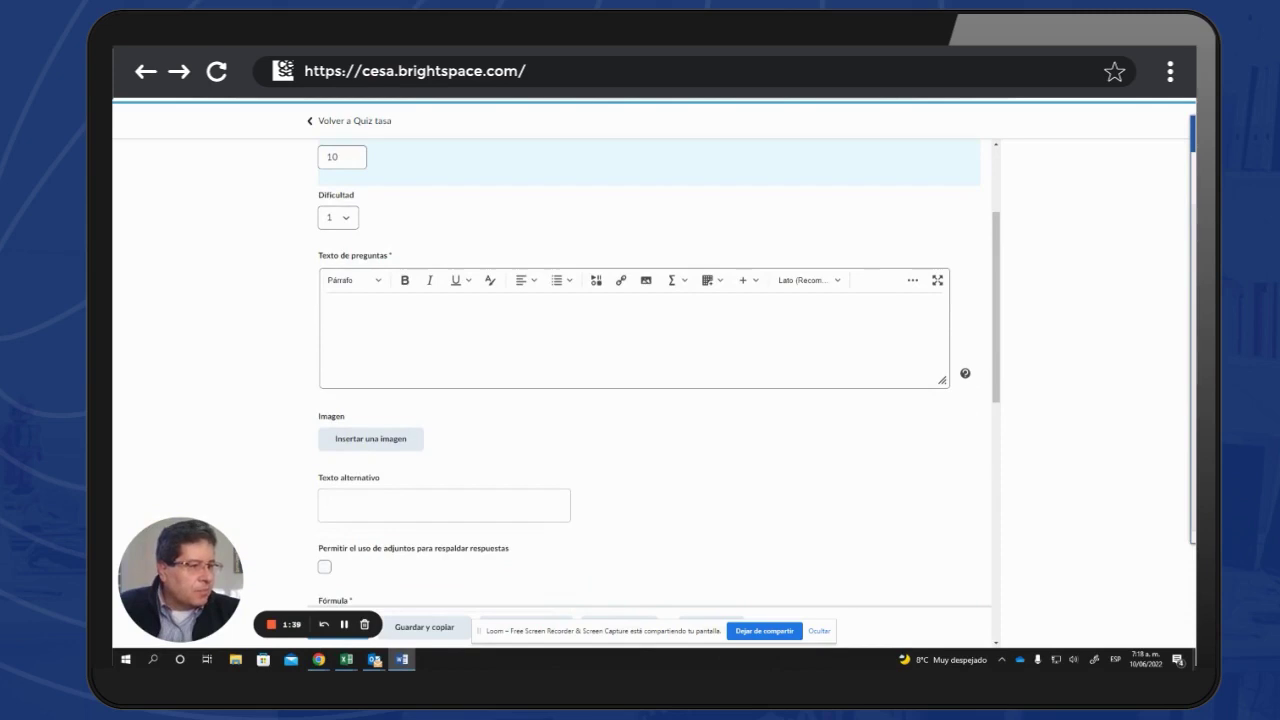
click(354, 308)
text(Si un tarjeta de crédito tiene una tasa de {y} % M.V. ¿De cuánto sería esta tasa E.A.?)
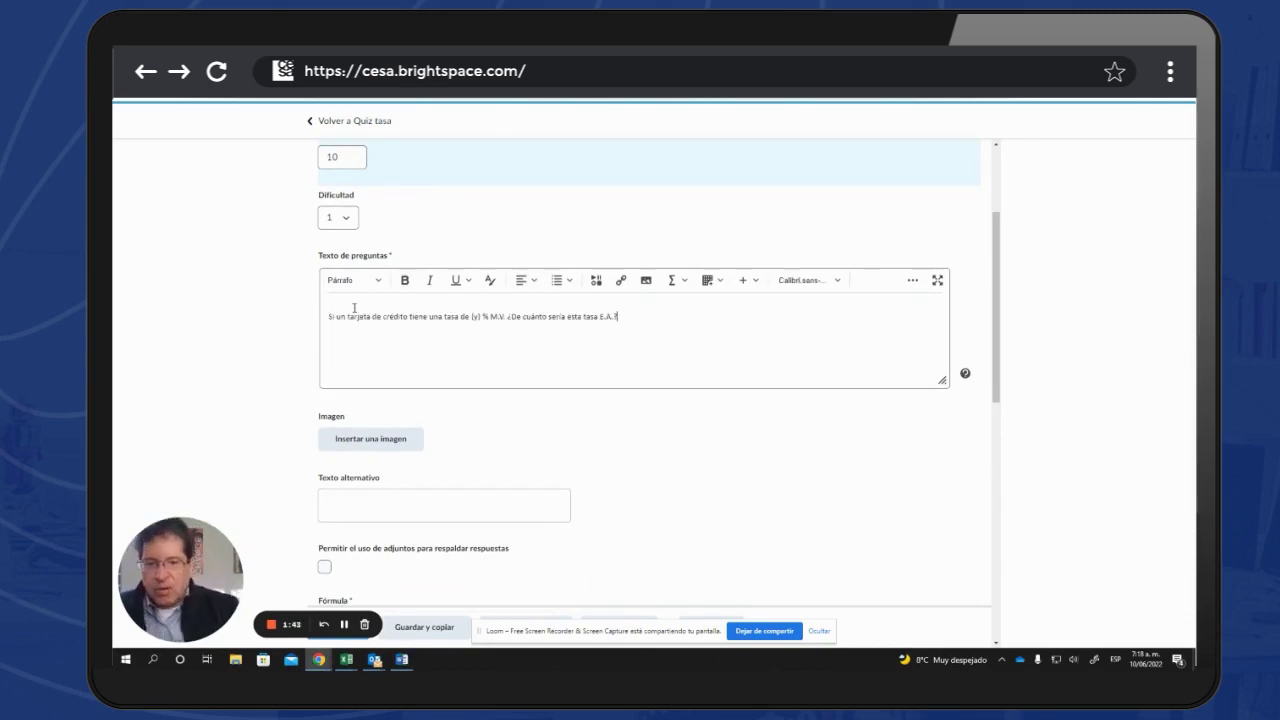
click(482, 316)
drag(470, 316, 483, 316)
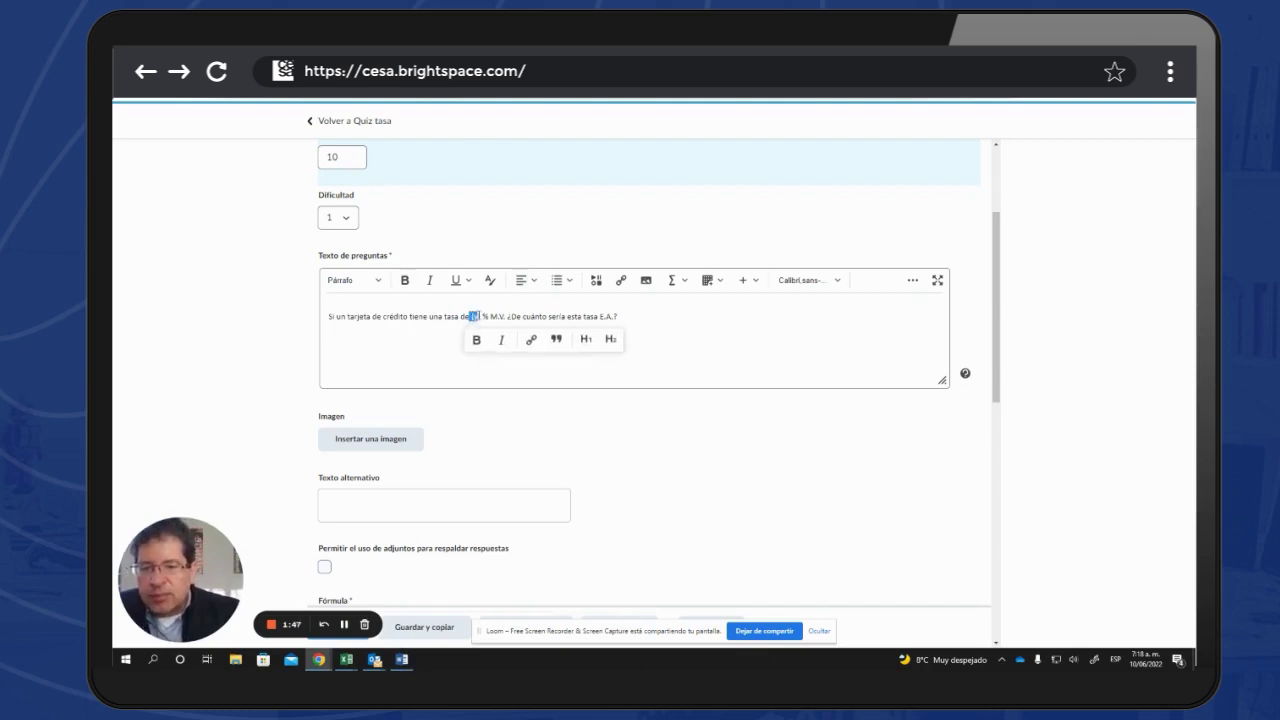
click(411, 342)
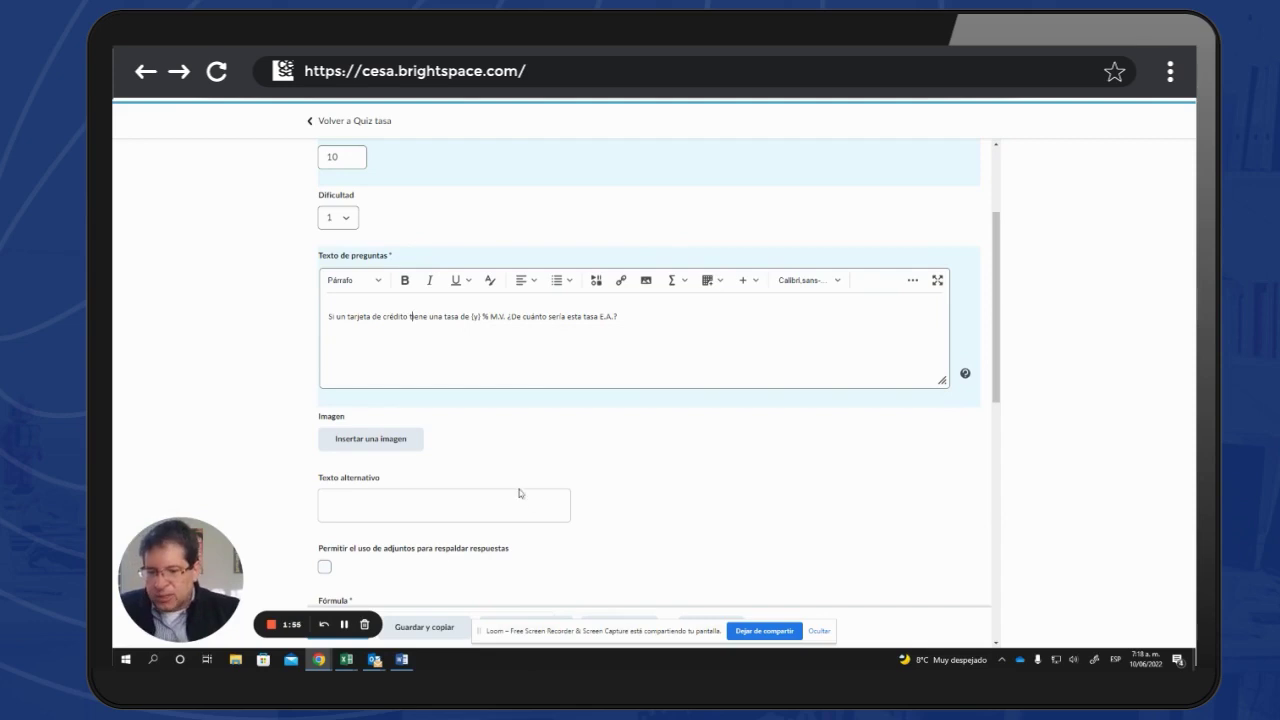
Enter (((1+{y}/100)^12)-1)*100 as the formula for the question's answer.
scroll(495, 515, down, 3)
click(359, 346)
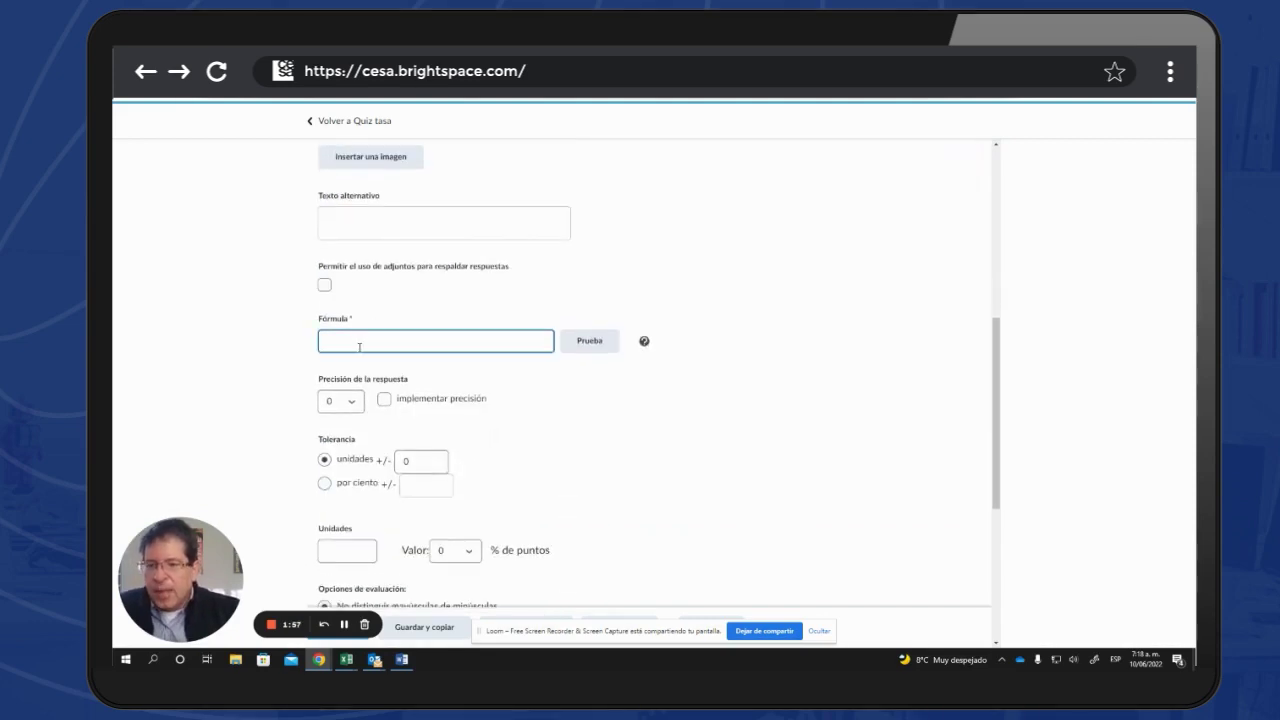
key(alt+Tab)
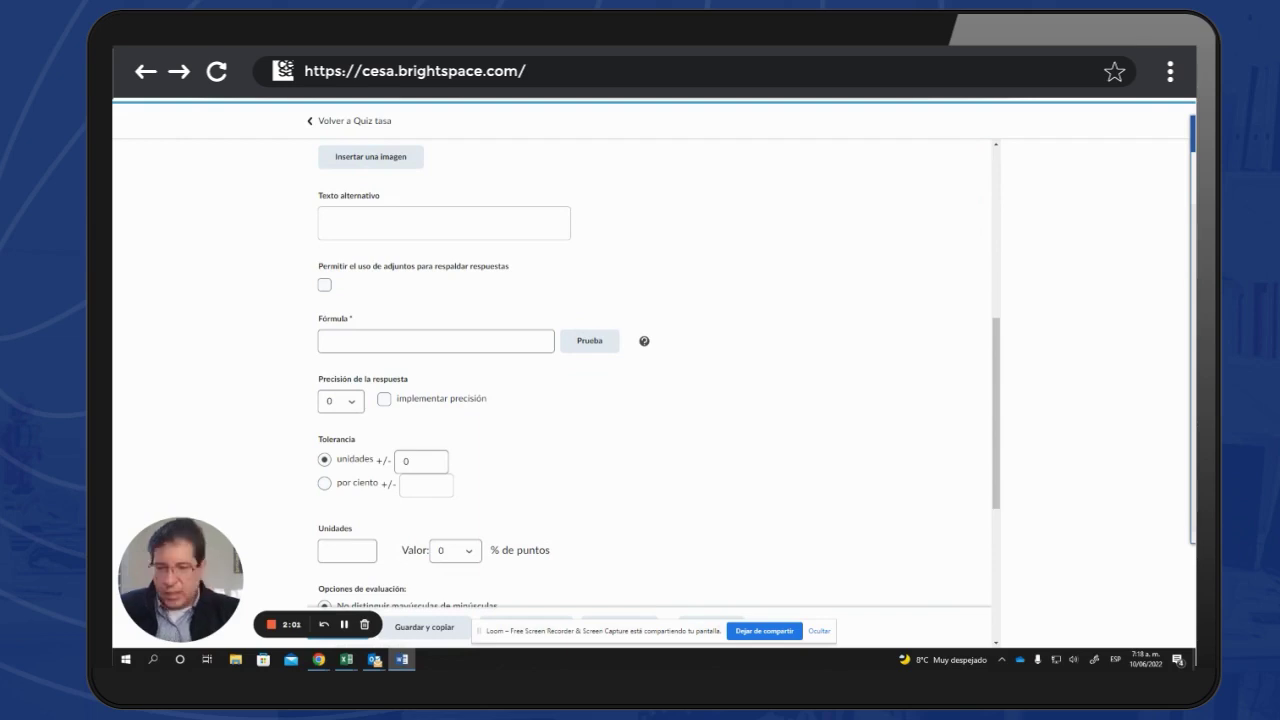
click(337, 342)
text((((1+{y}/100)^12)-1)*100)
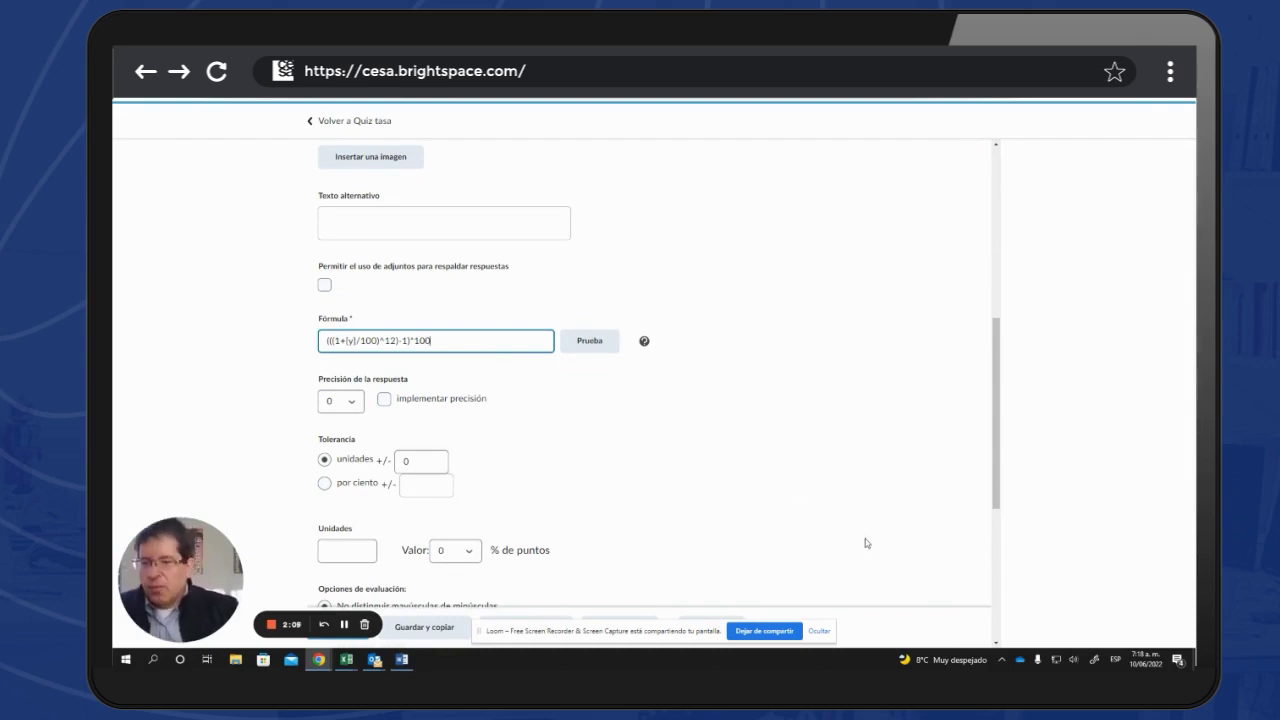
Set the answer precision to 2 decimals, with the enforce-precision option switched off.
scroll(490, 303, down, 2)
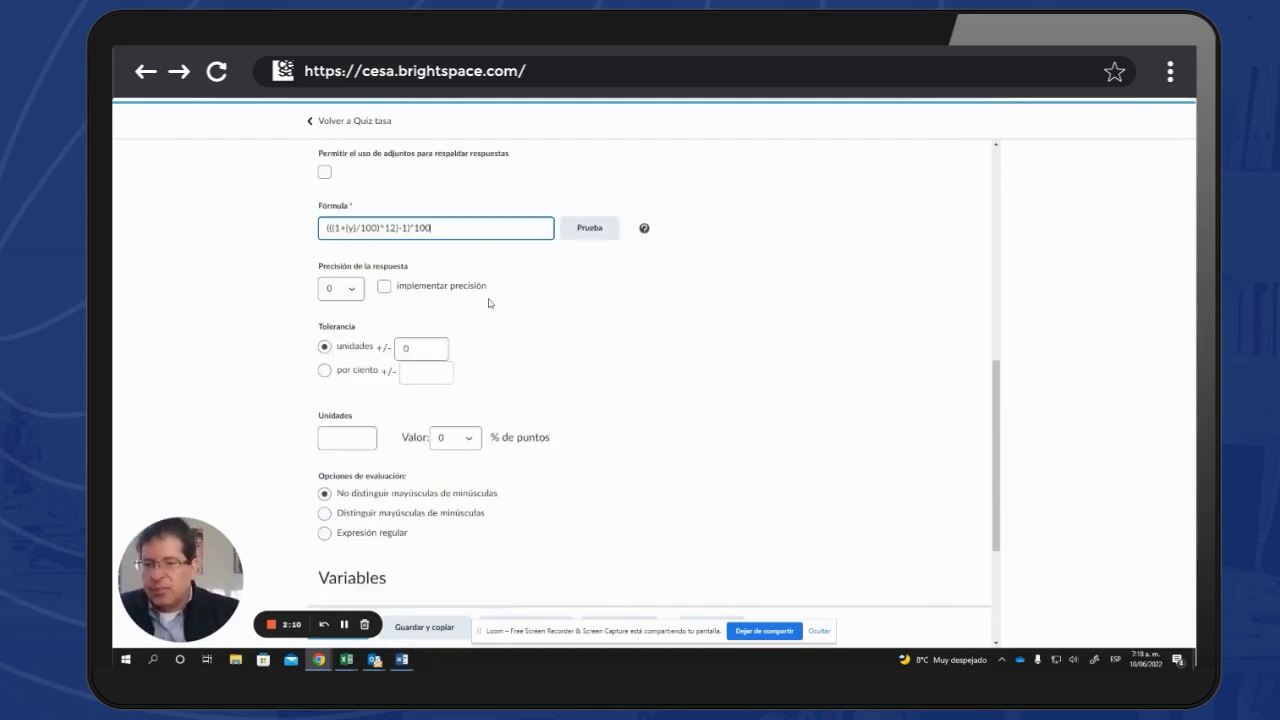
click(354, 293)
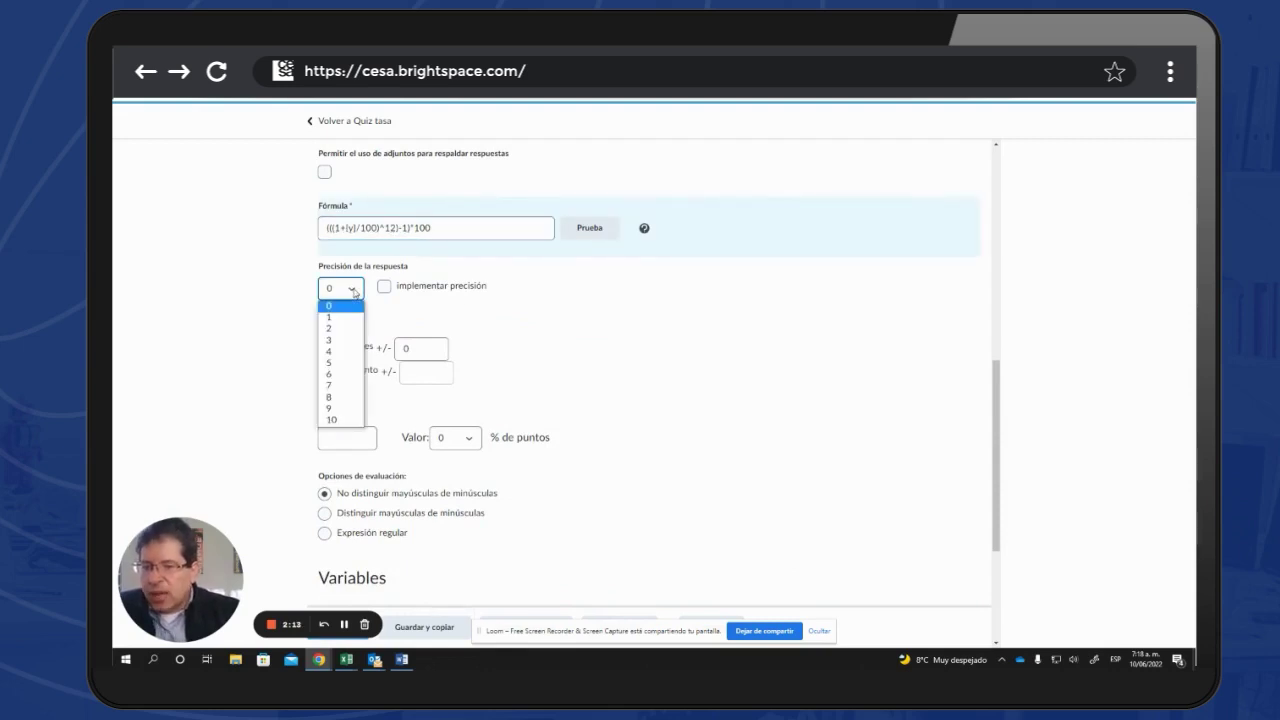
click(343, 330)
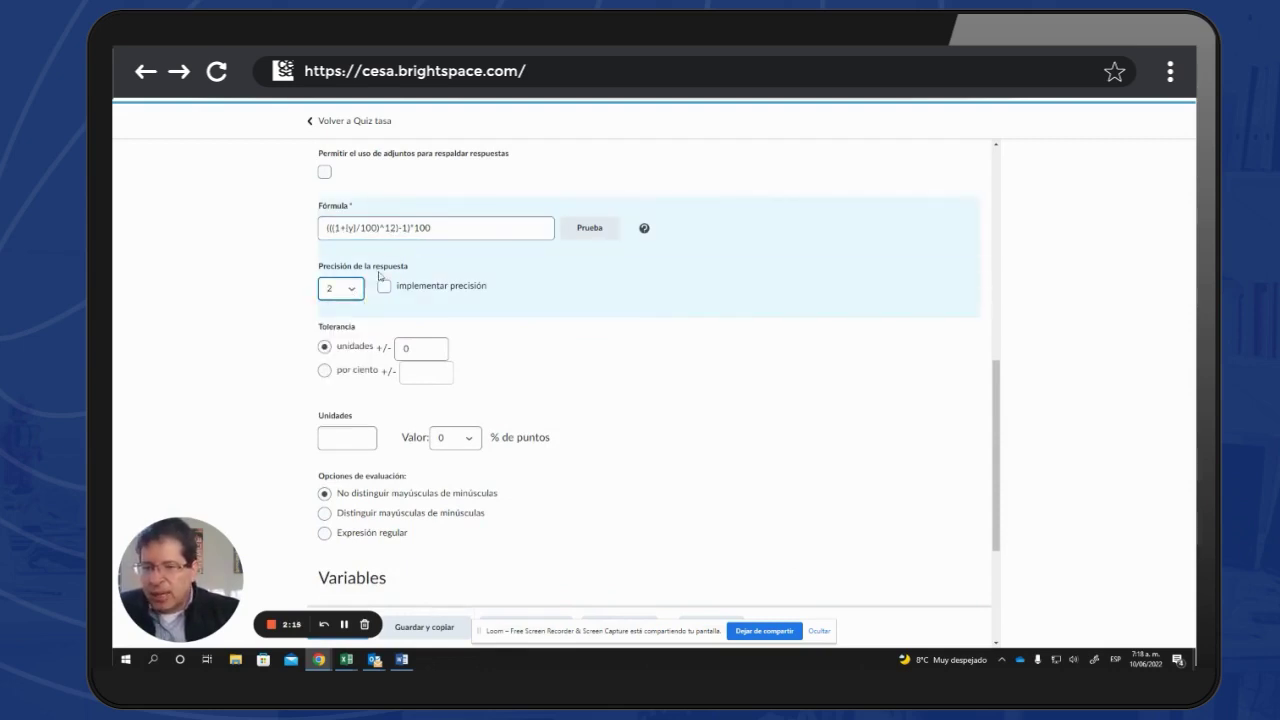
click(384, 286)
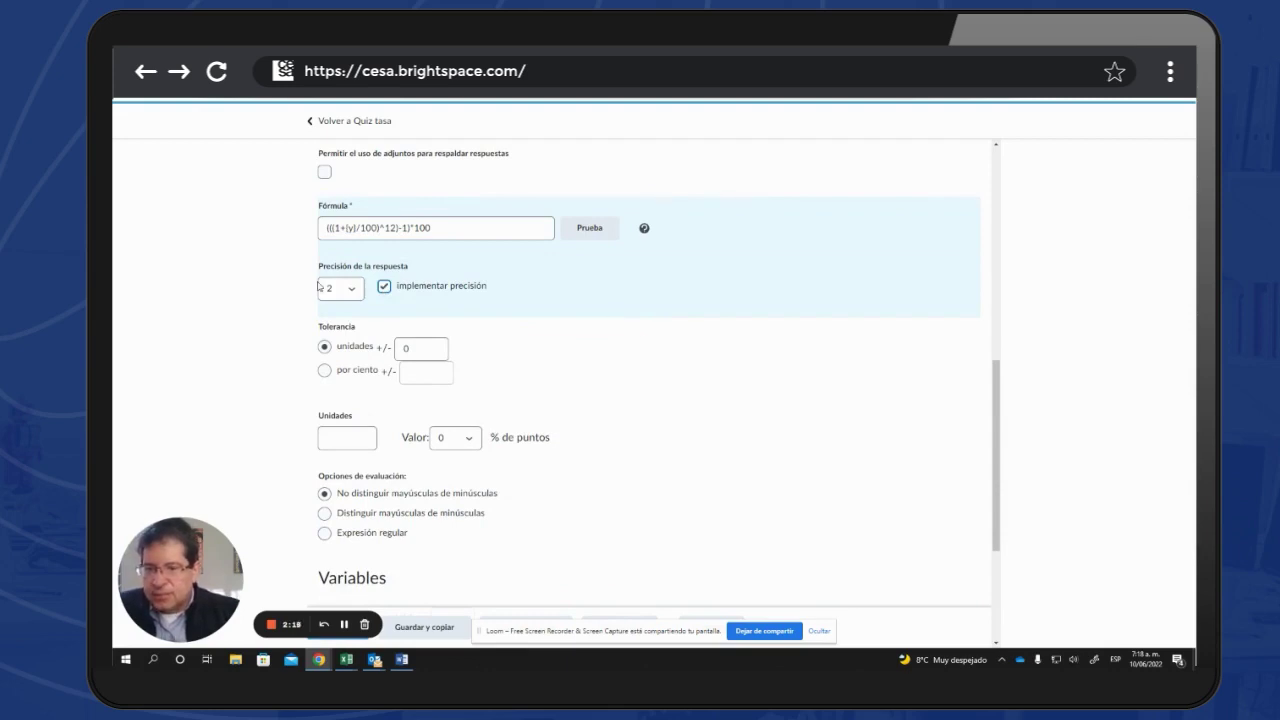
key(space)
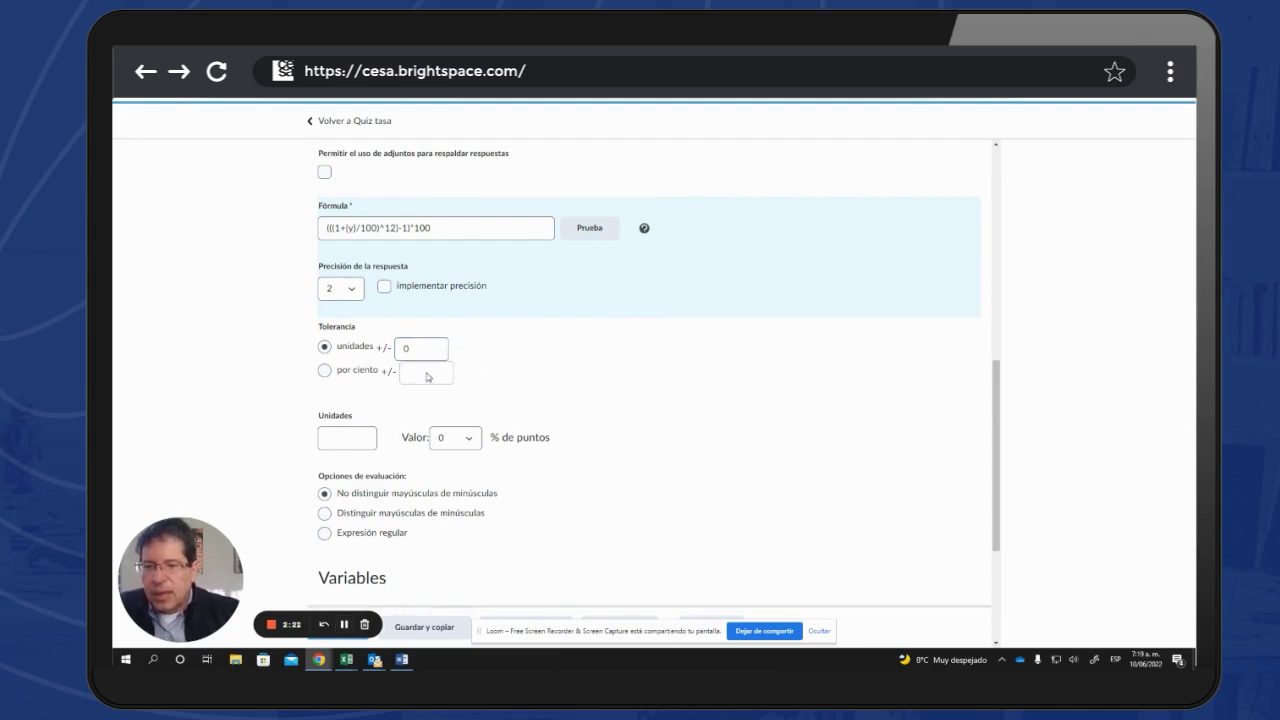
Set the answer tolerance to plus or minus 5 percent instead of units.
click(324, 370)
click(442, 371)
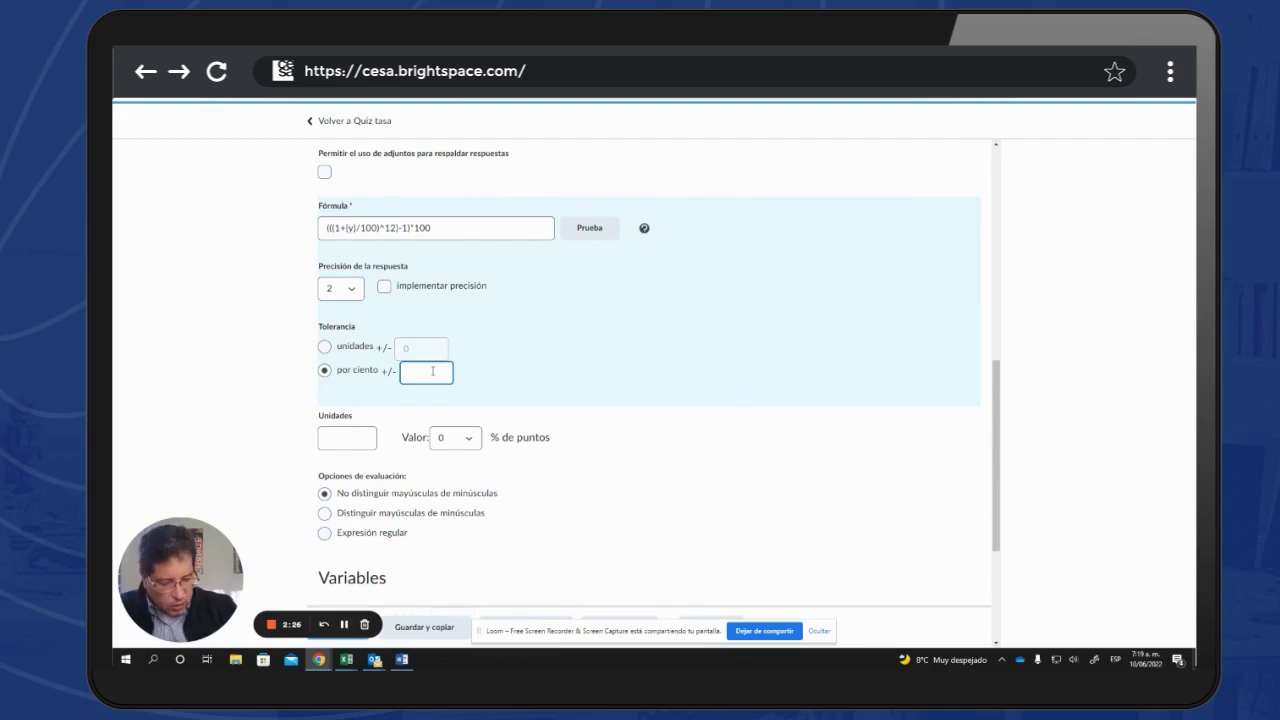
text(5)
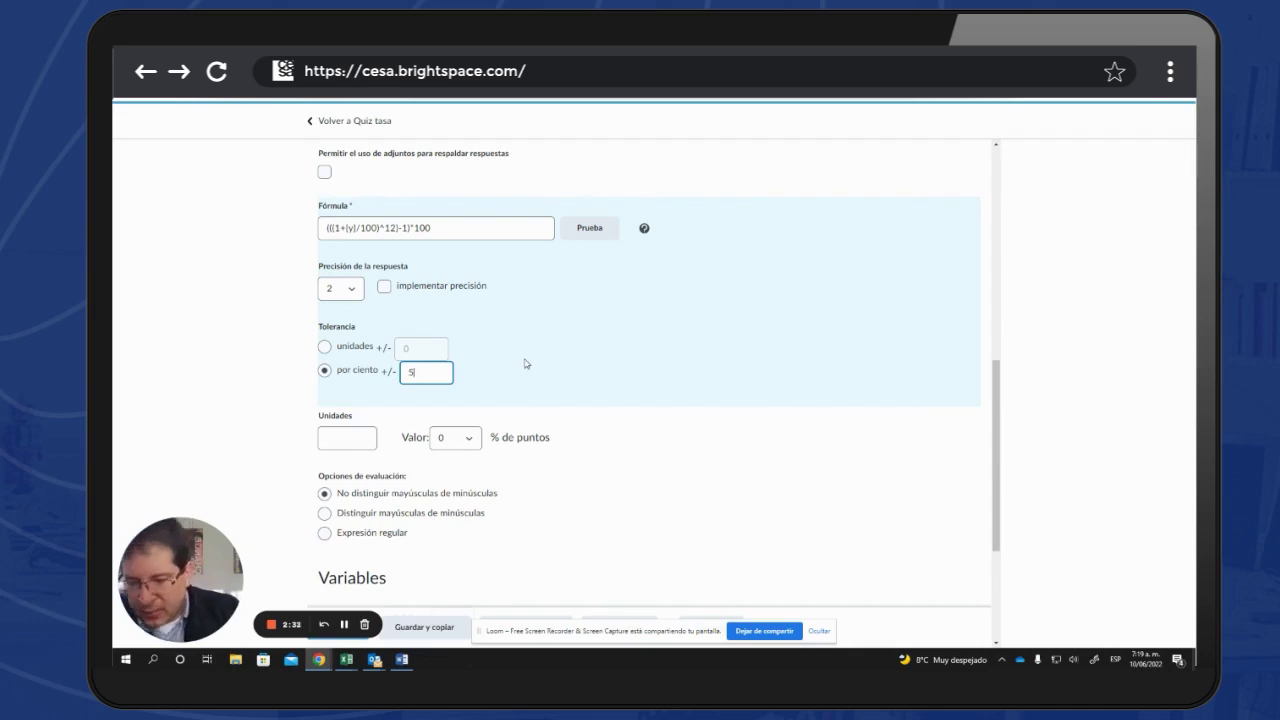
Remove the unneeded second row from the question's variables table.
scroll(527, 364, down, 2)
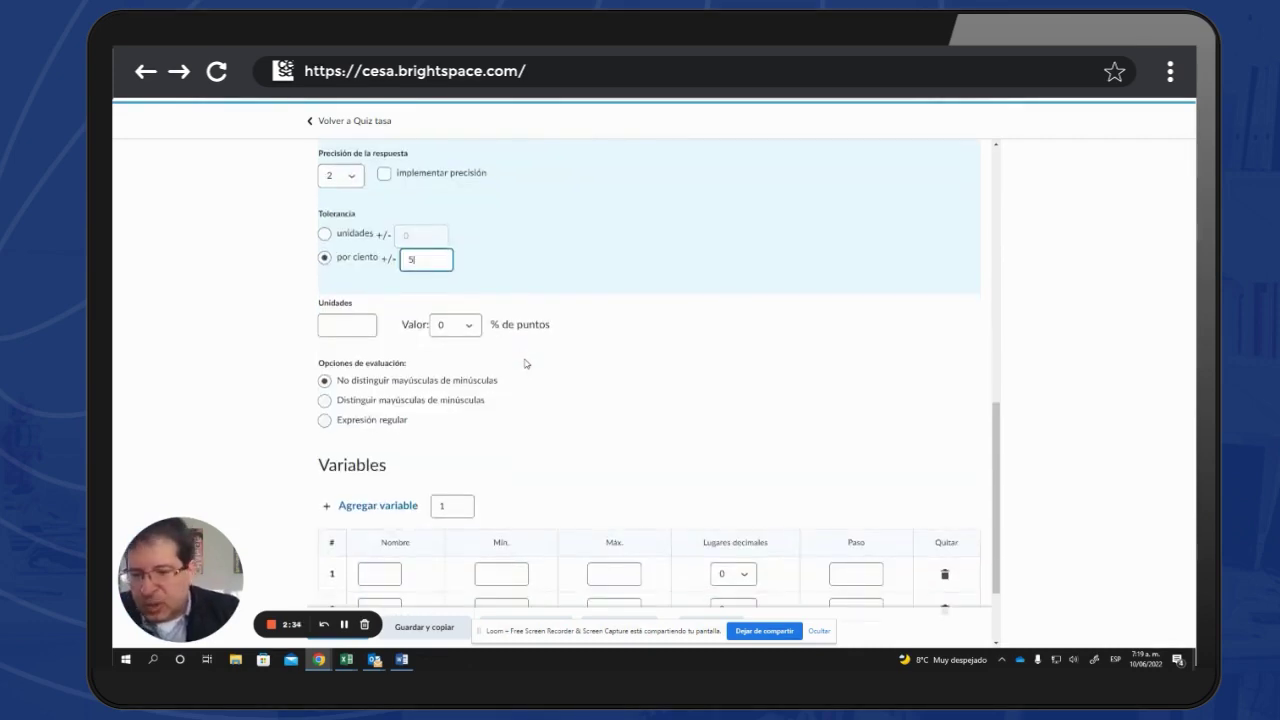
scroll(527, 364, down, 1)
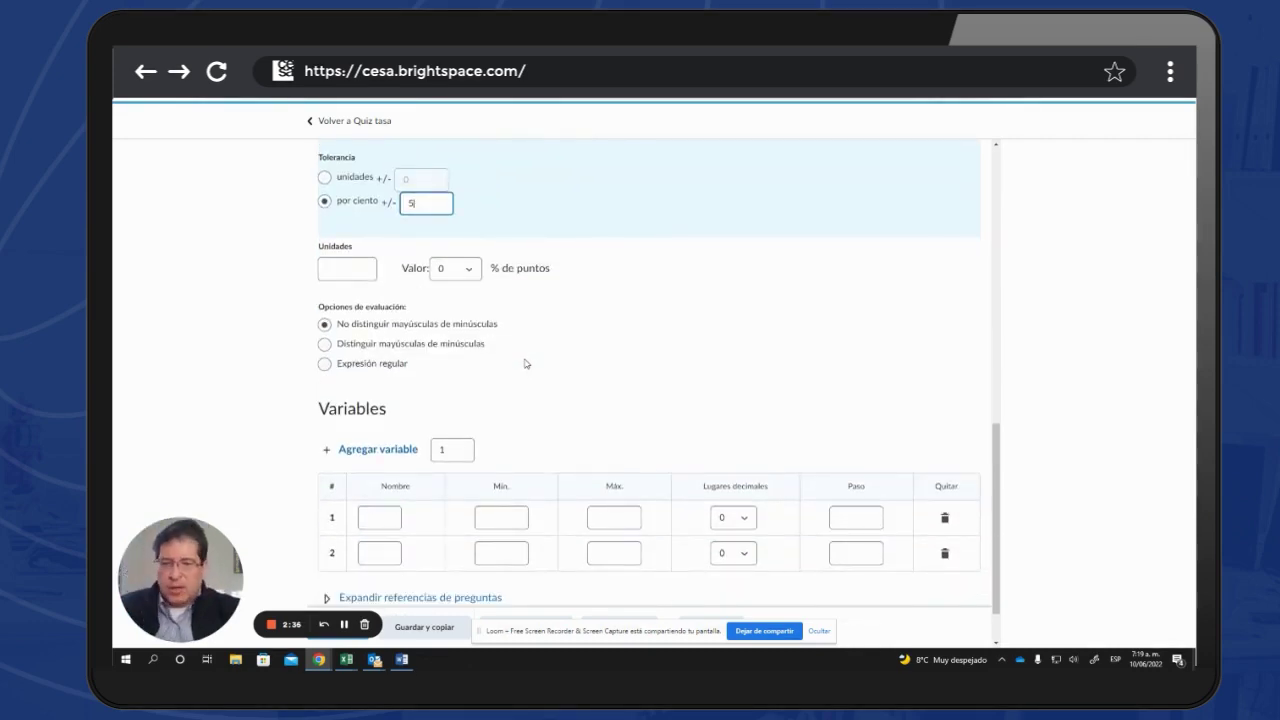
scroll(527, 364, down, 1)
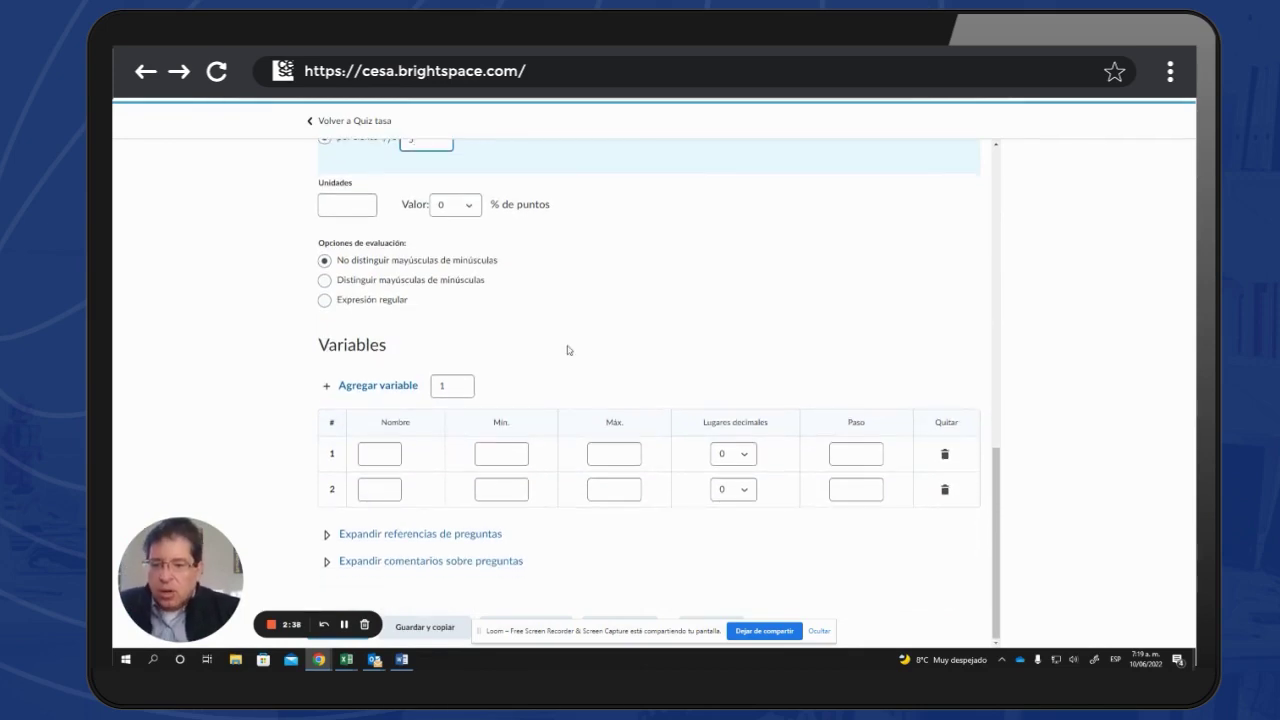
click(385, 453)
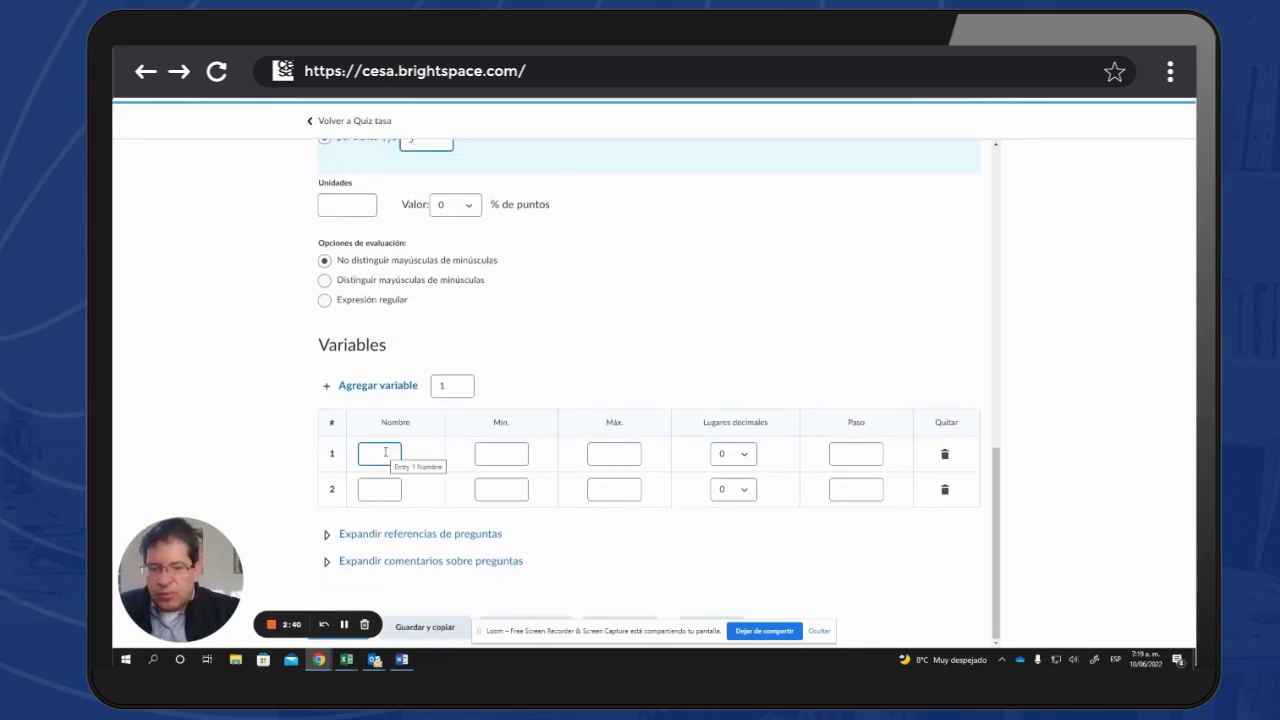
click(380, 486)
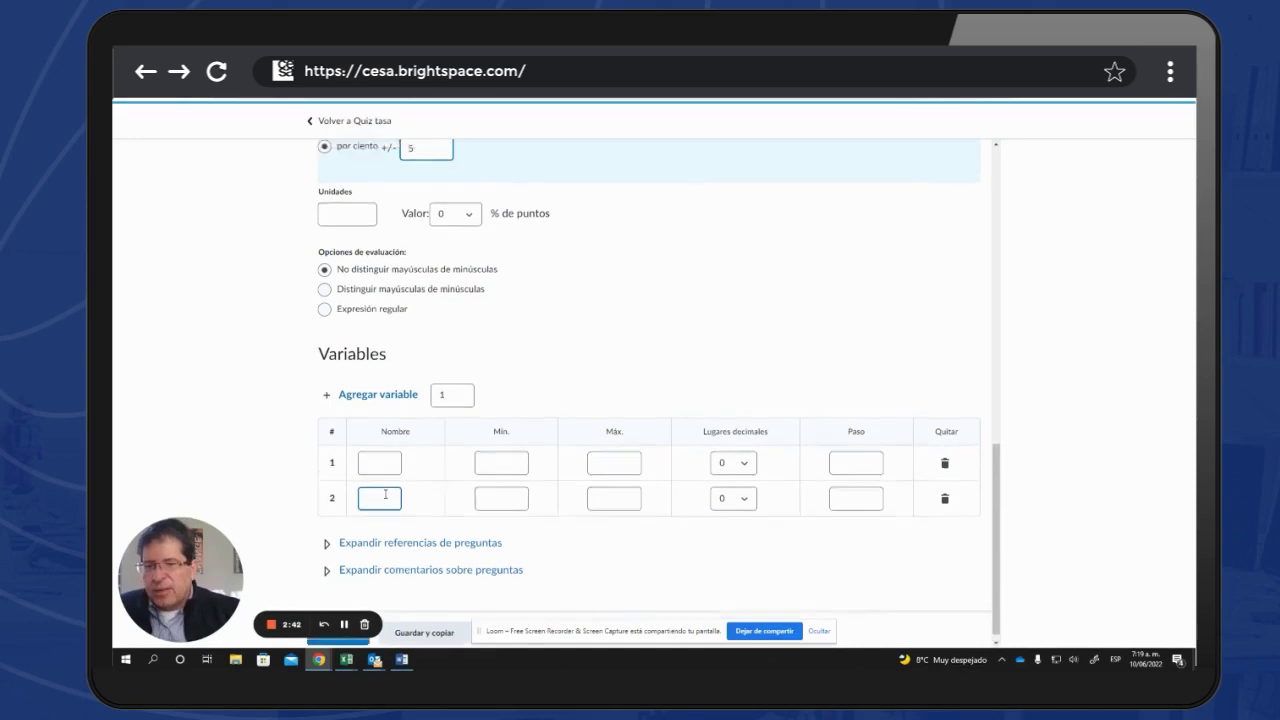
scroll(418, 460, up, 5)
scroll(418, 460, down, 5)
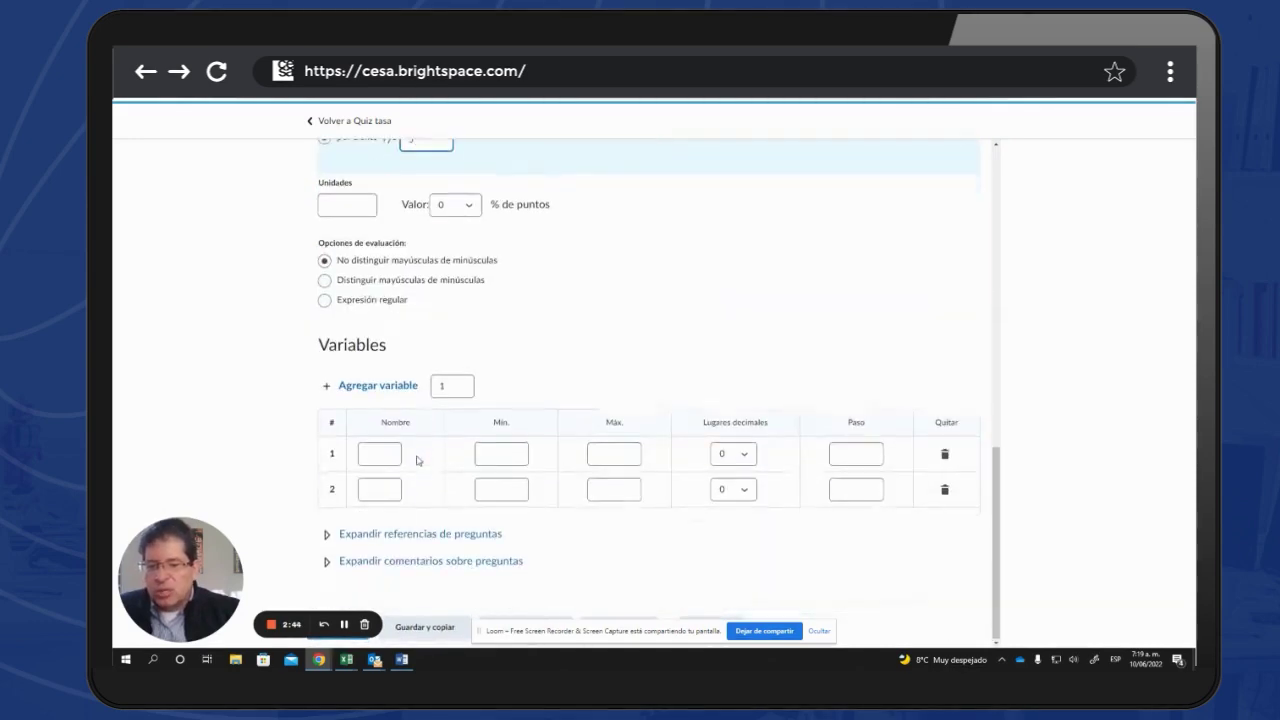
click(944, 493)
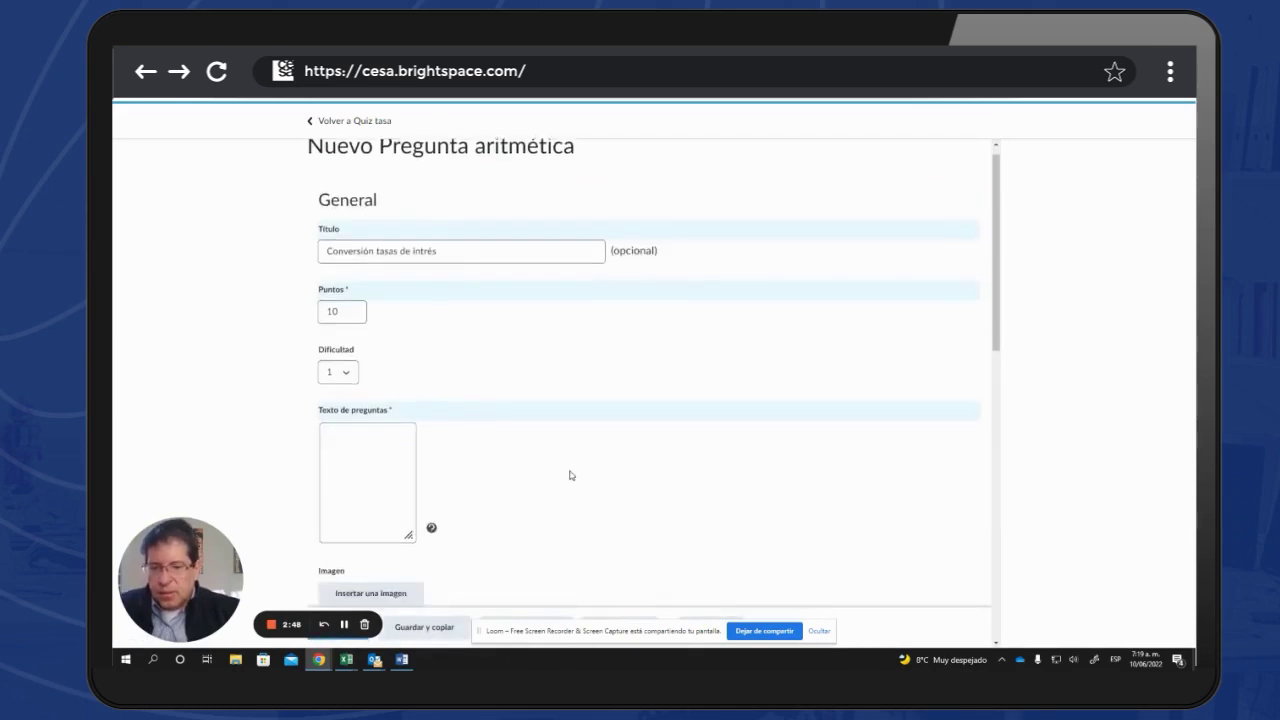
Define the remaining variable as y with a minimum of 1 and a maximum of 9.
scroll(571, 475, down, 15)
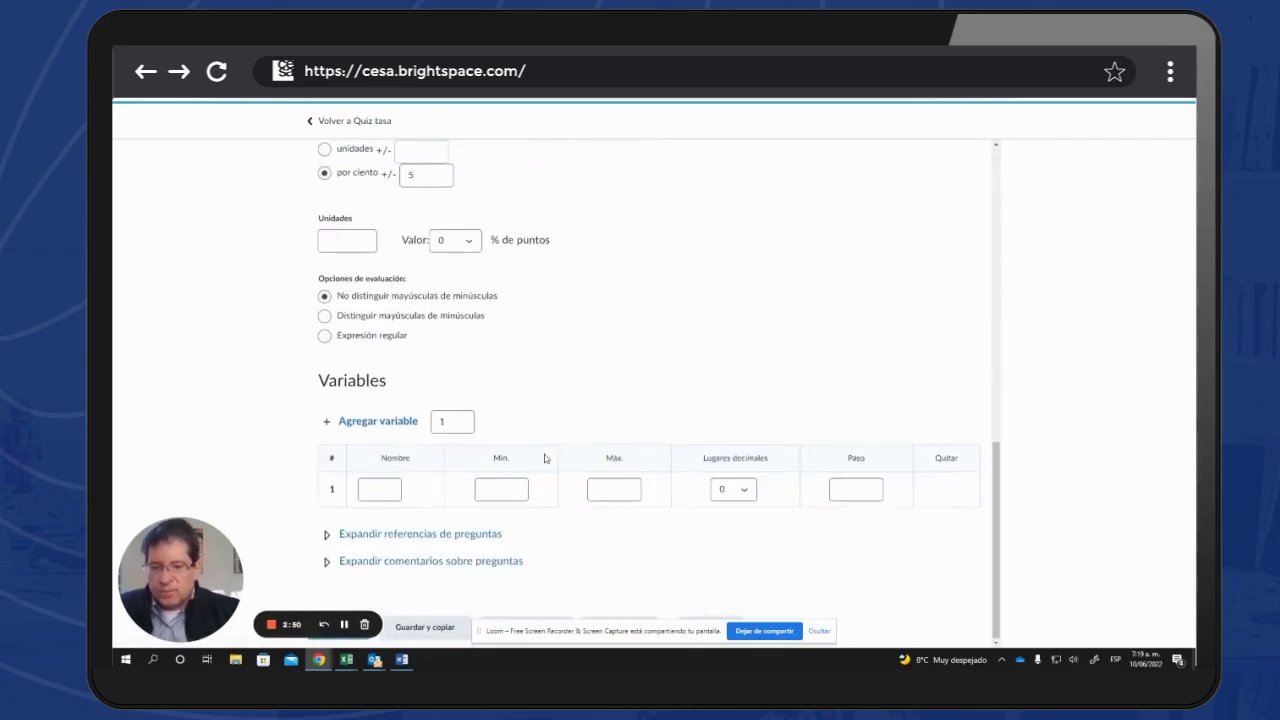
click(382, 490)
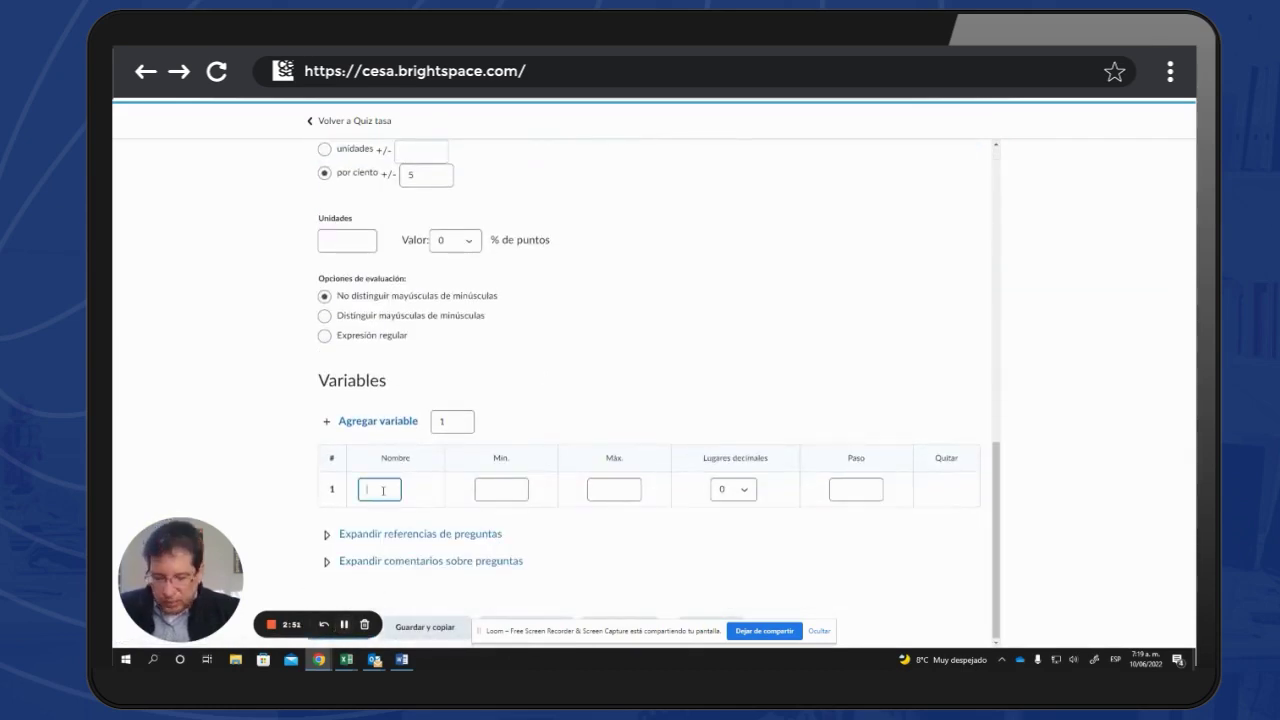
text(y)
click(492, 486)
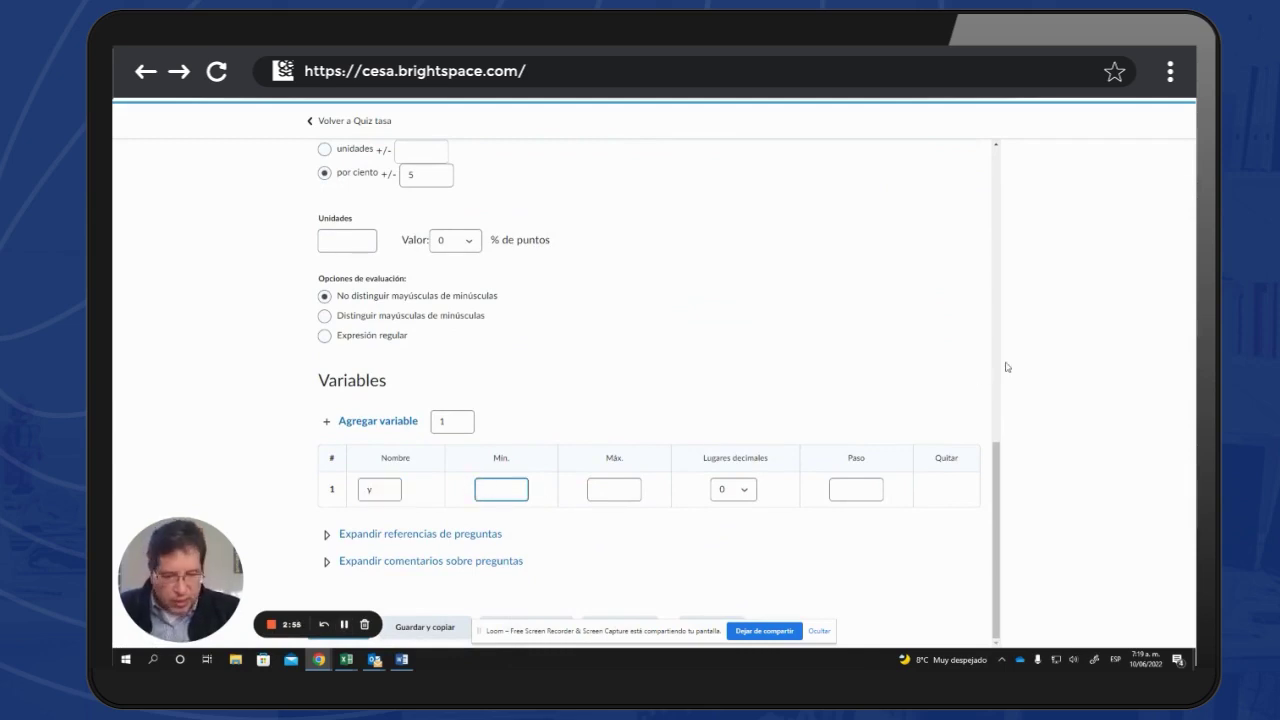
text(1)
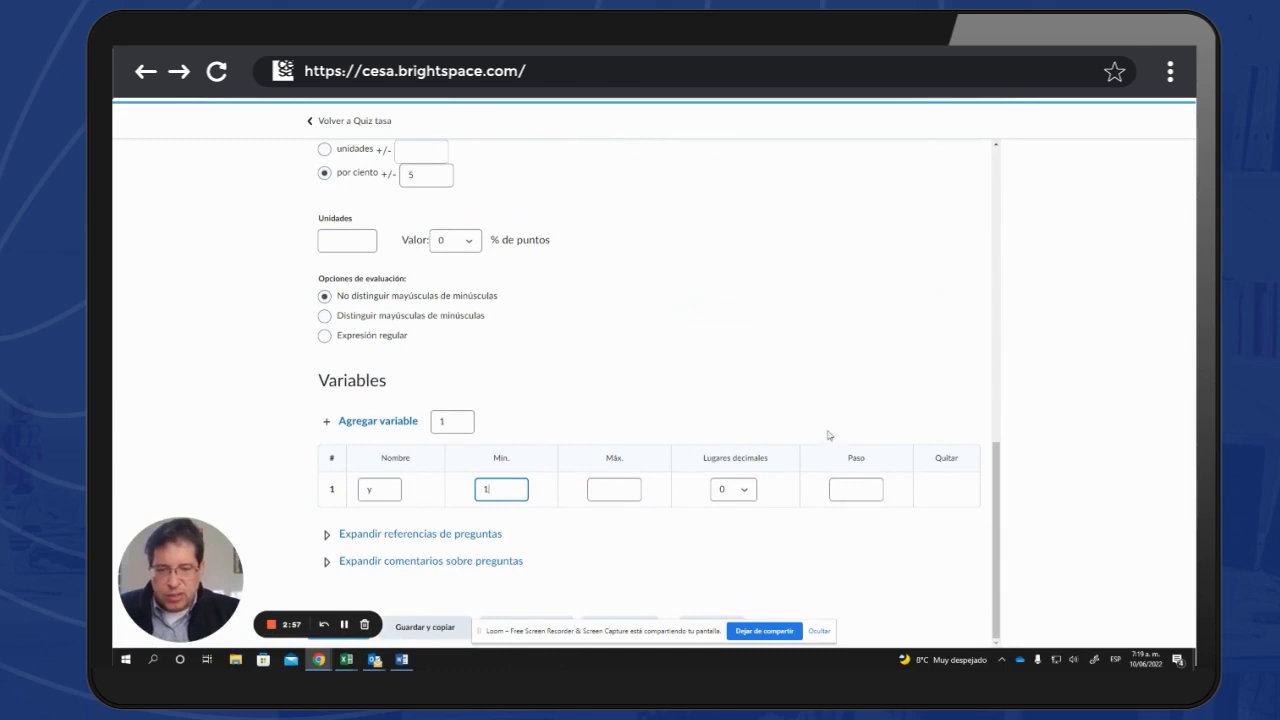
click(601, 488)
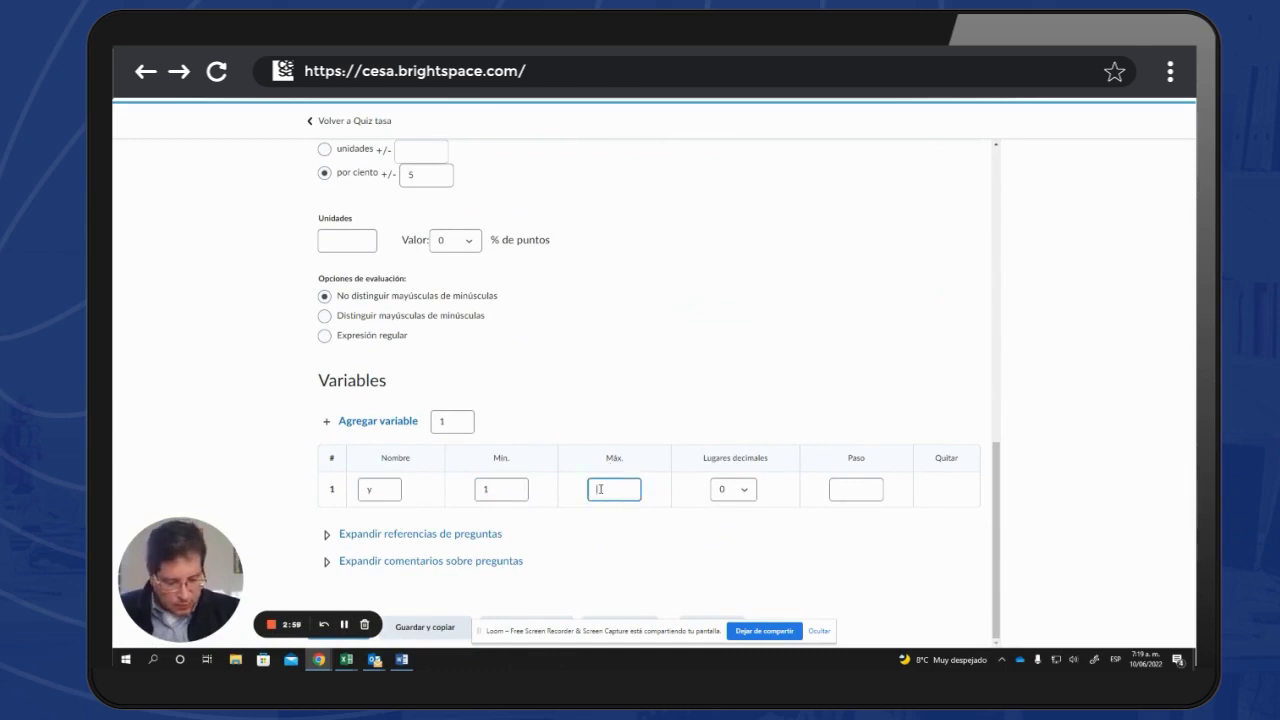
text(9)
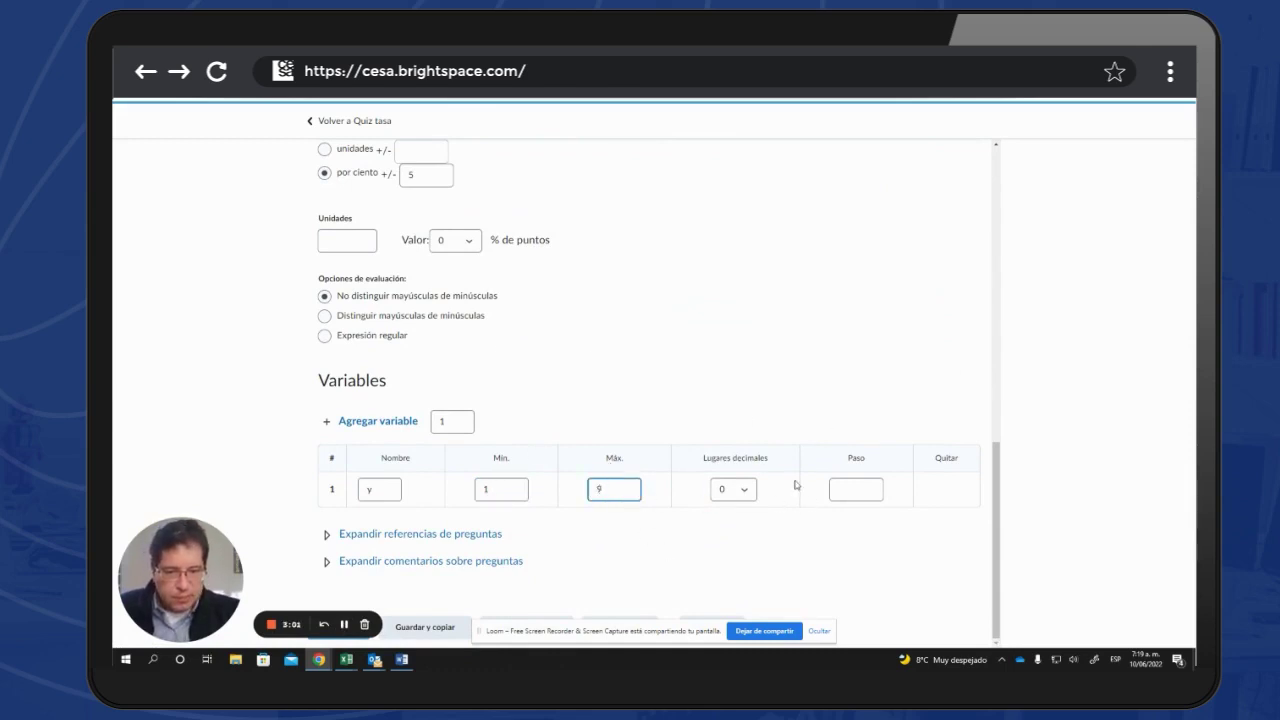
Give variable y 2 decimal places and a step of 0.01.
click(744, 490)
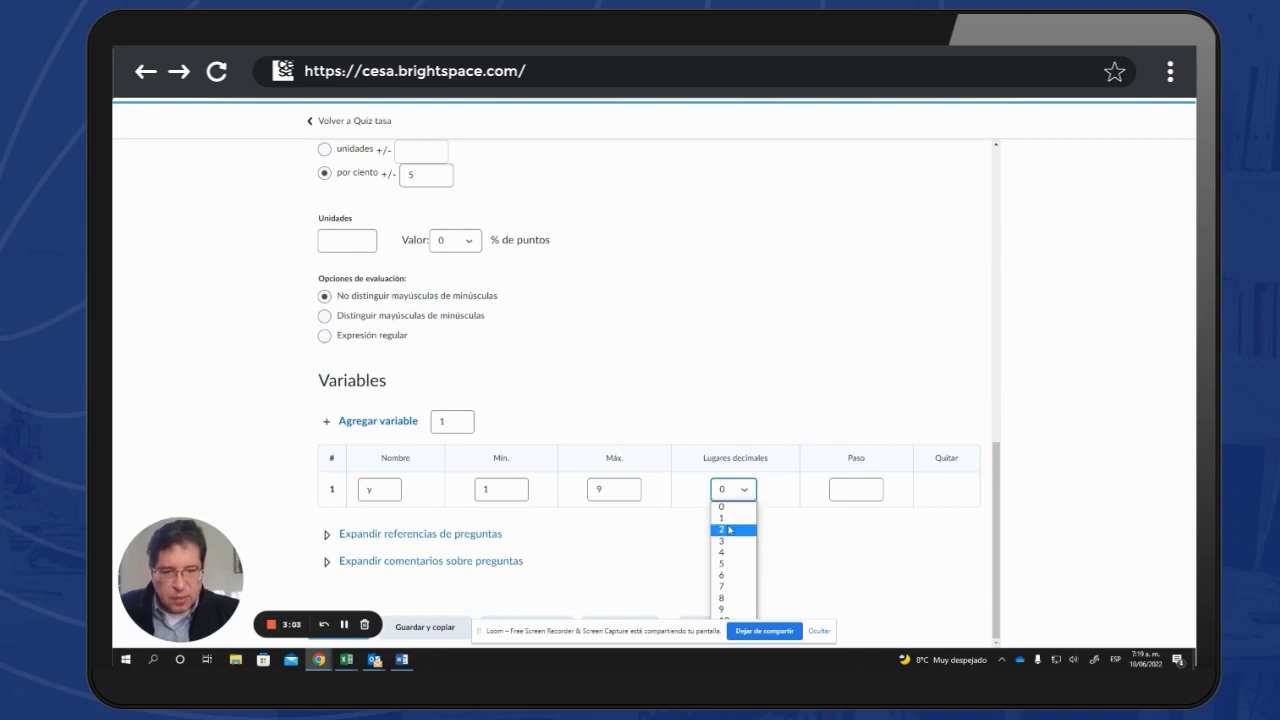
click(729, 529)
click(837, 488)
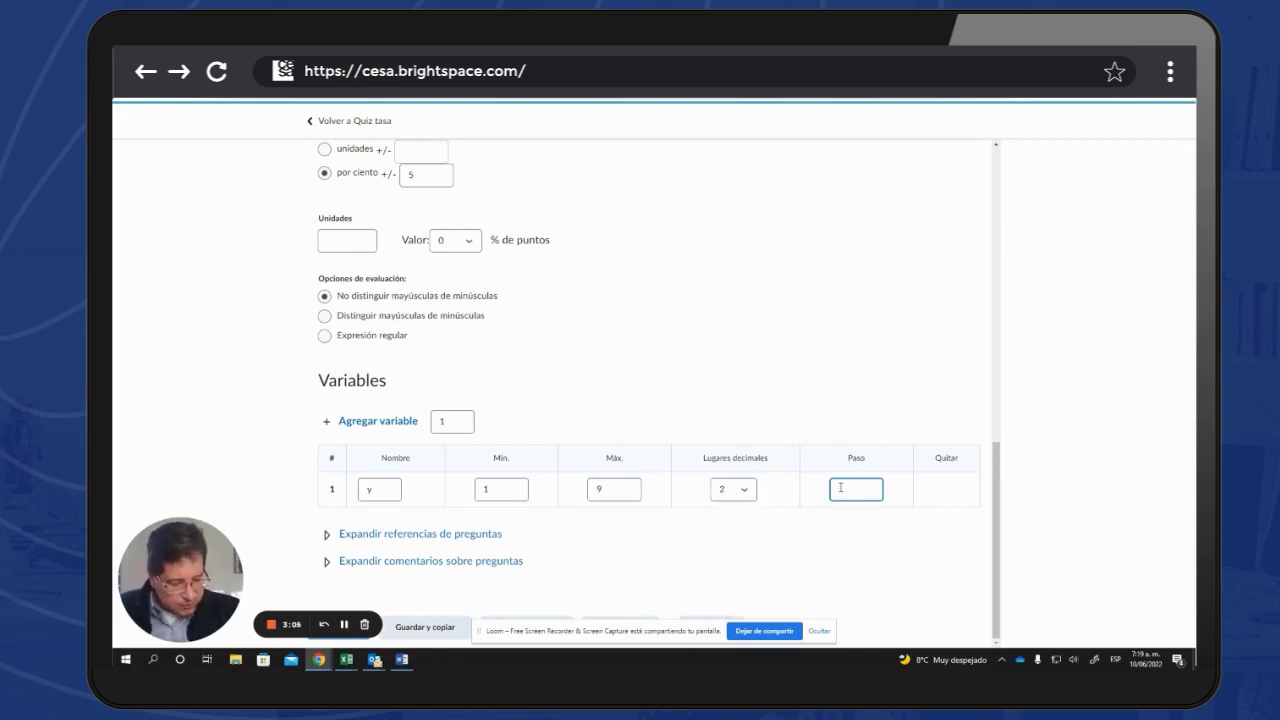
text(2)
text(.1)
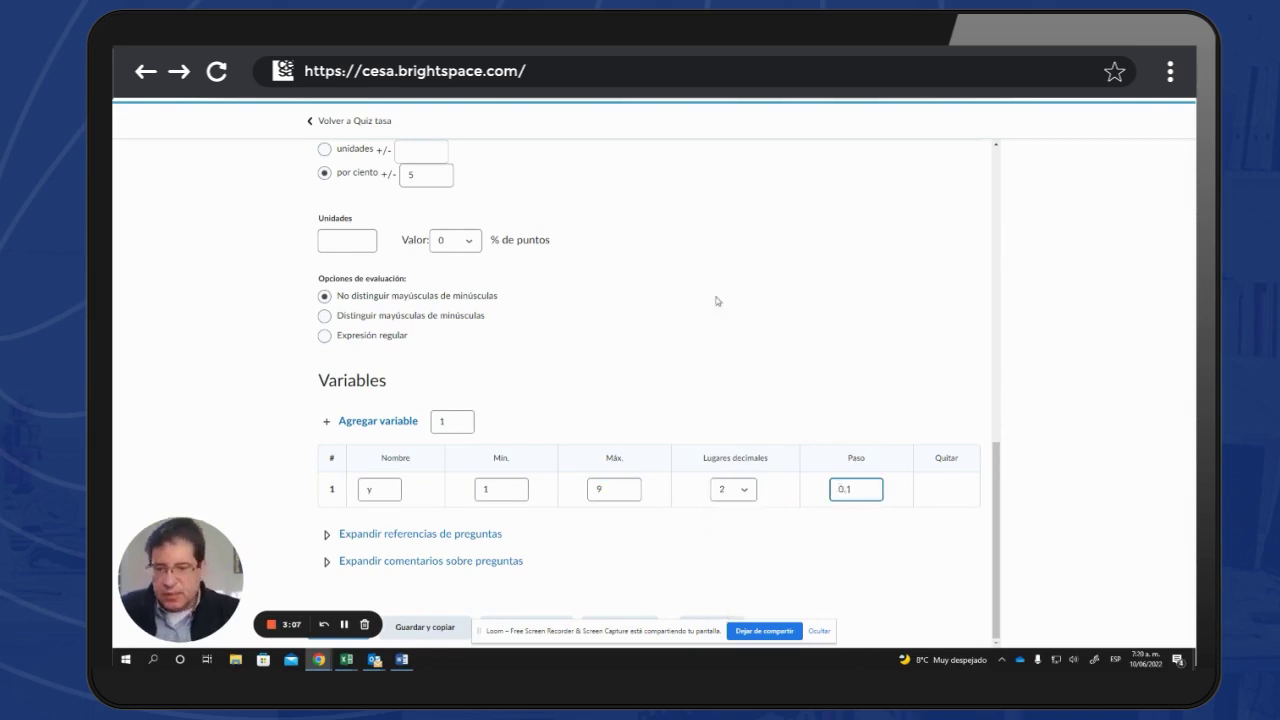
key(BackSpace)
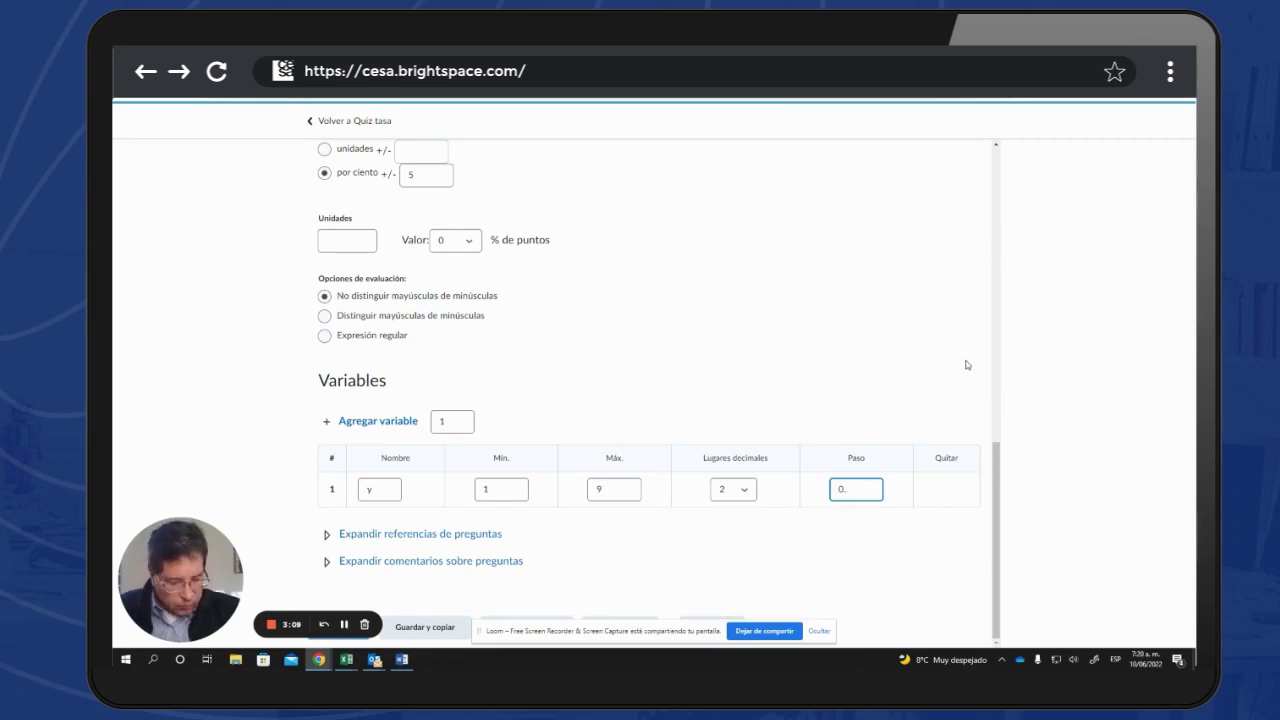
key(period)
text(01)
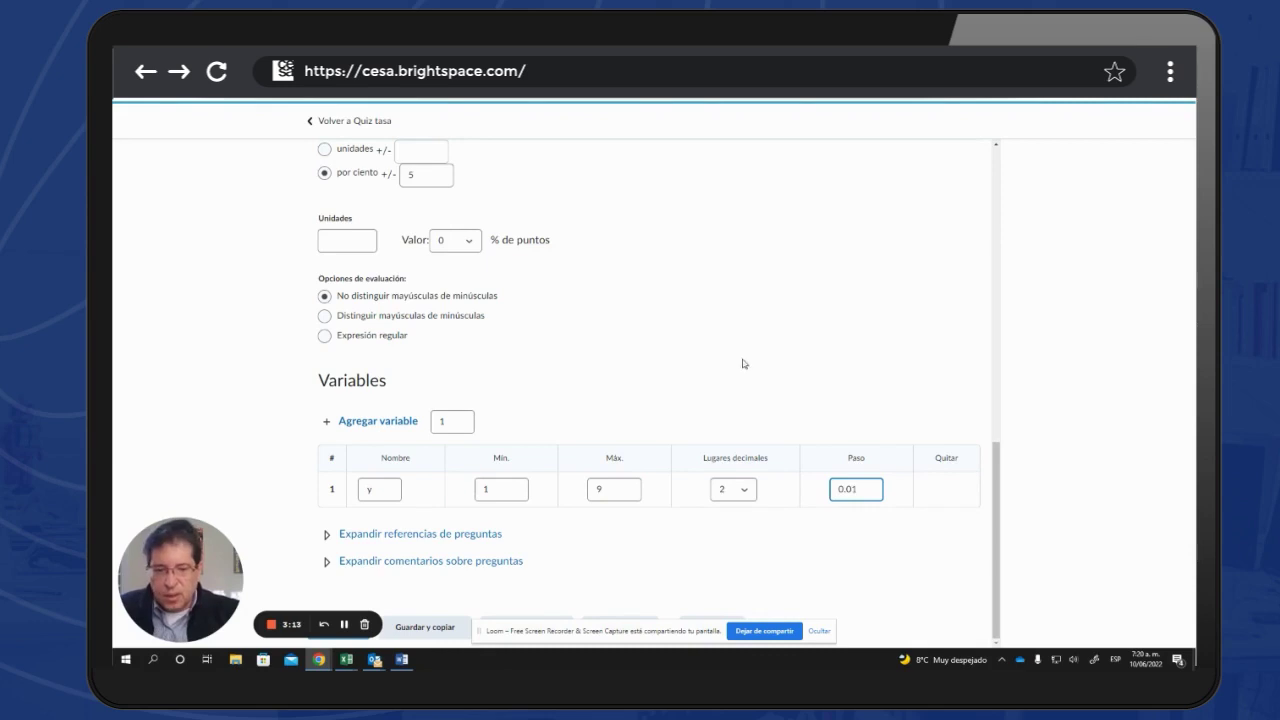
Test the question's formula to check its solution and tolerance range, and return to the question form.
scroll(754, 393, up, 3)
scroll(754, 393, up, 5)
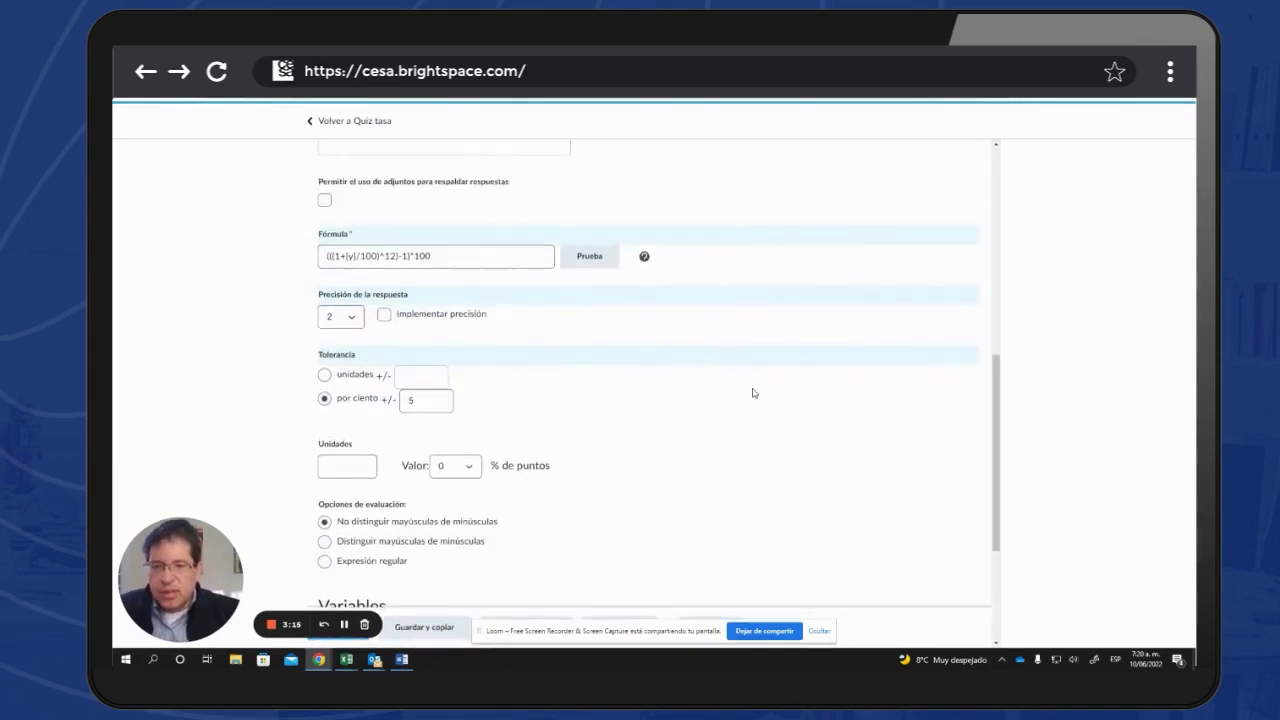
scroll(753, 392, down, 6)
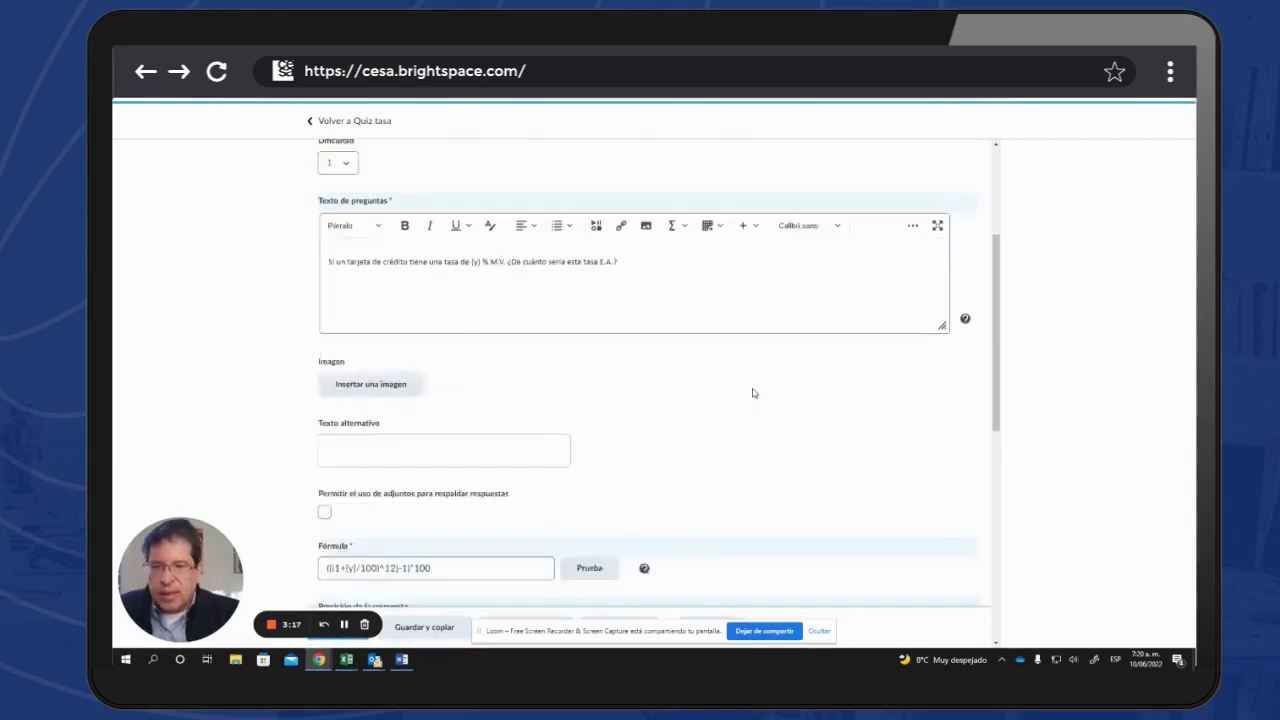
scroll(694, 371, up, 2)
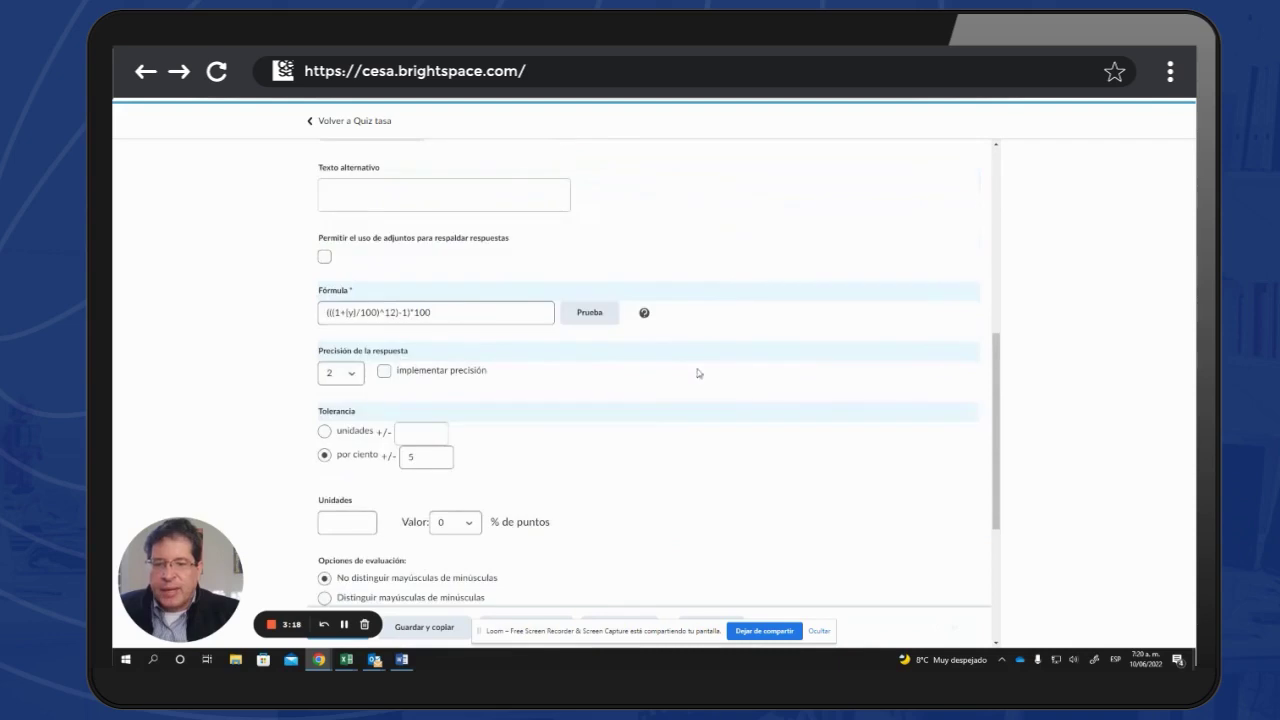
click(584, 314)
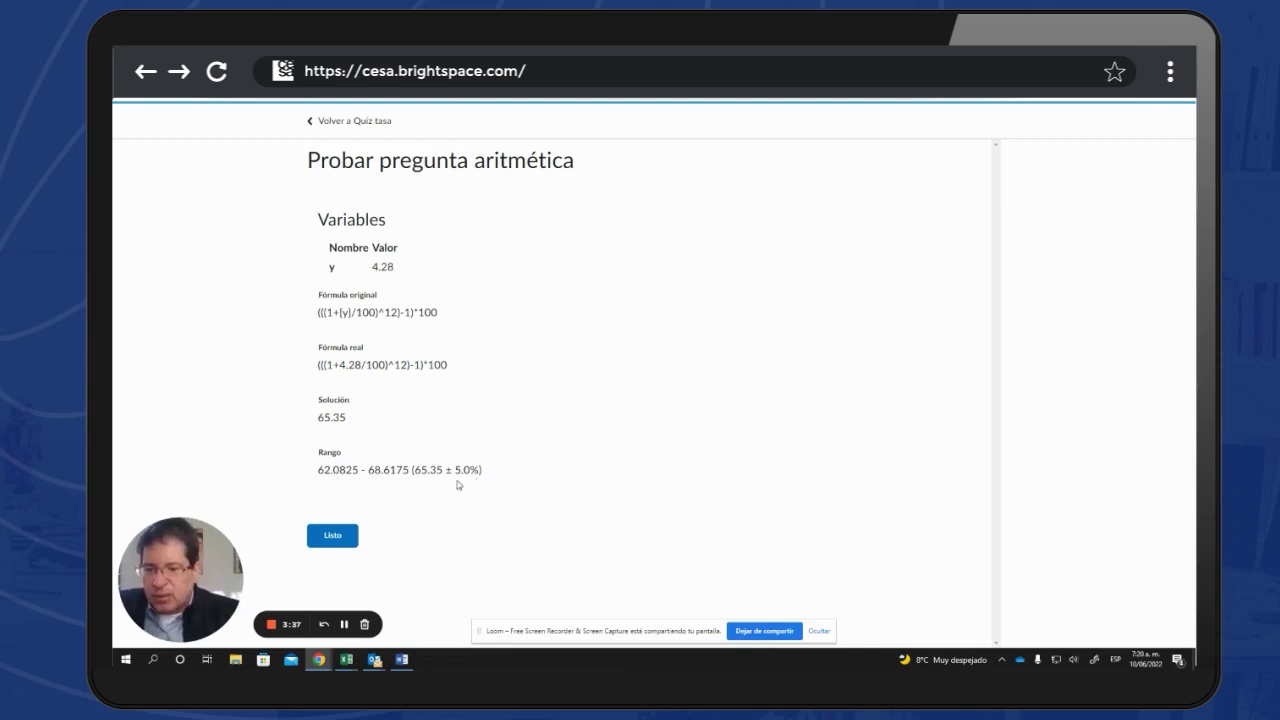
click(344, 537)
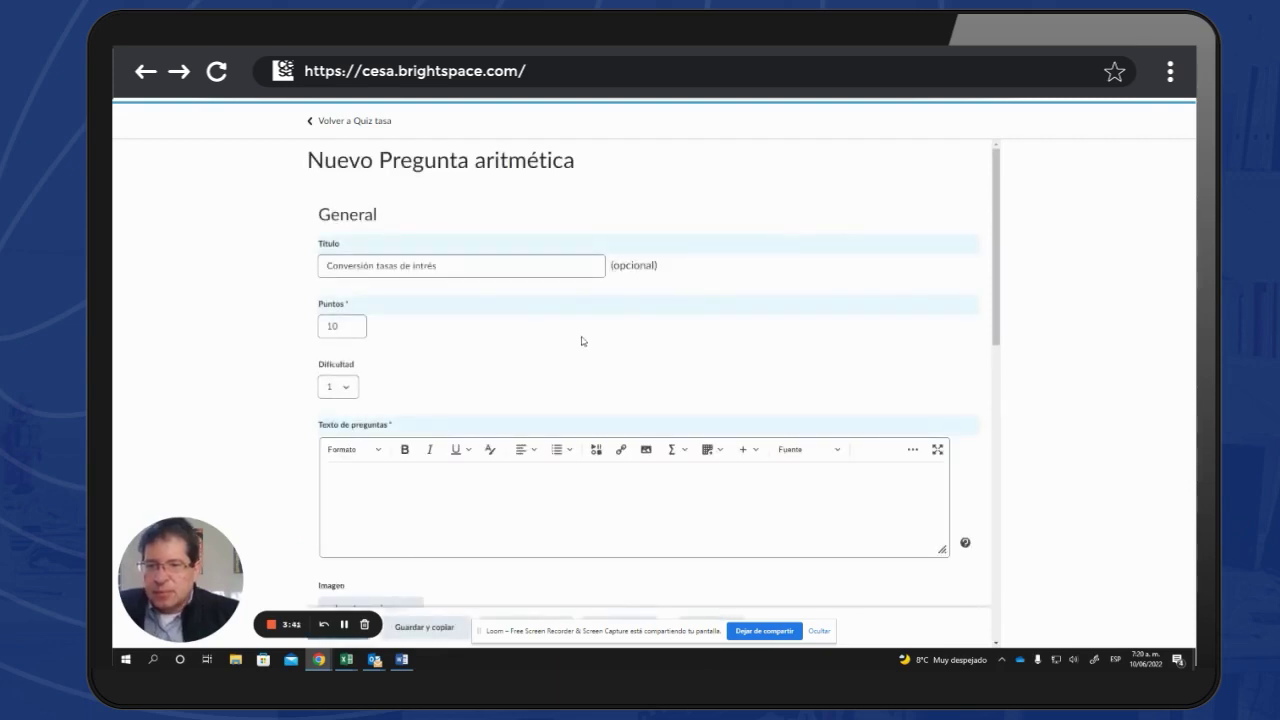
Hide the screen-sharing notice and save the arithmetic question to the quiz.
scroll(568, 346, down, 6)
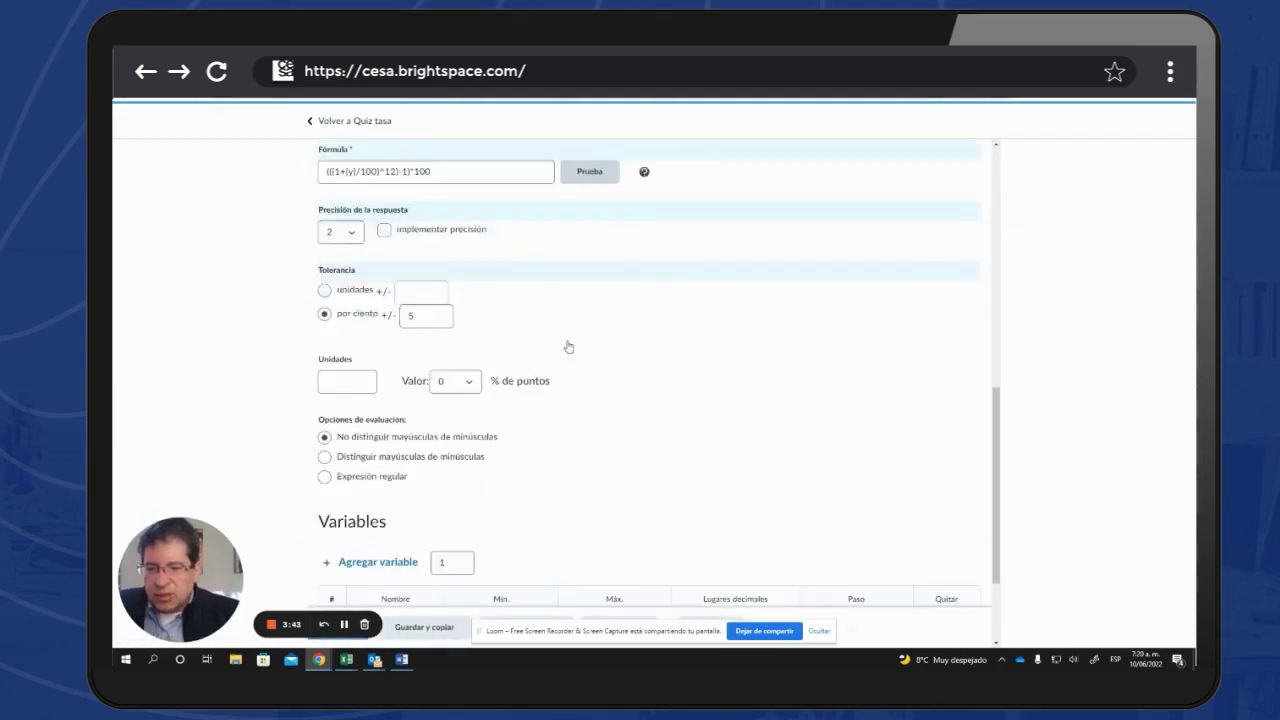
scroll(569, 346, down, 2)
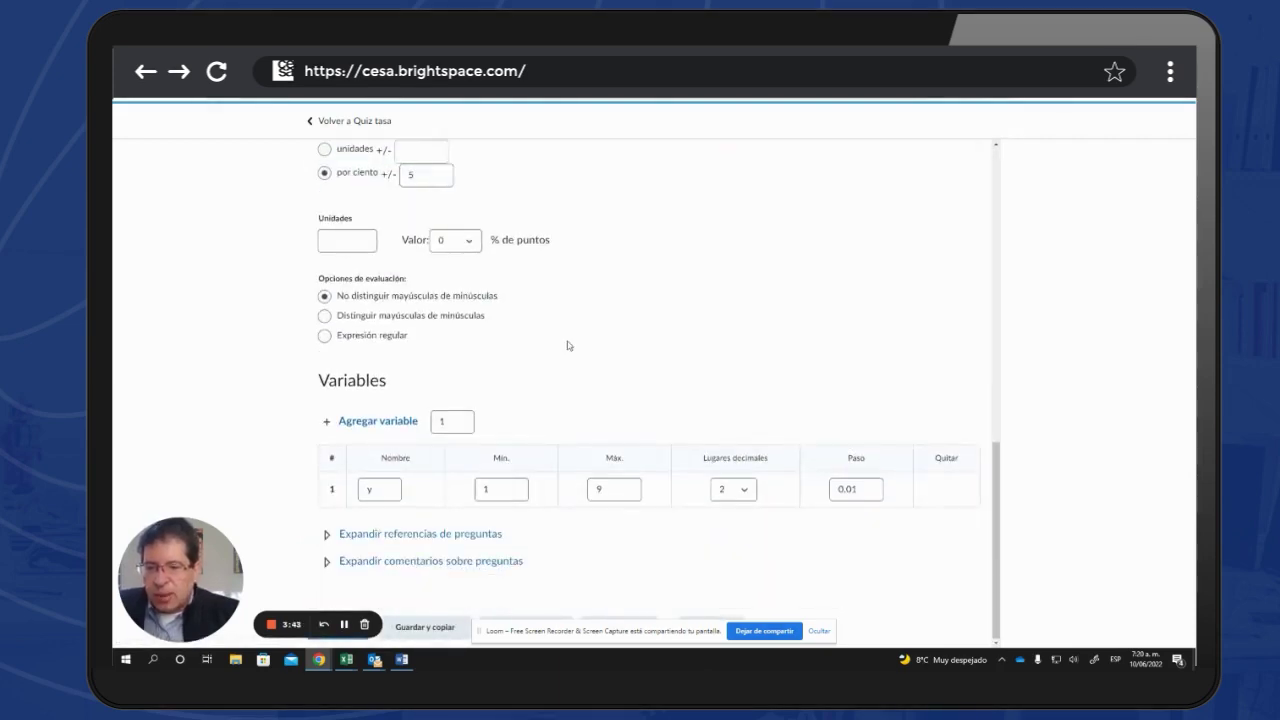
click(820, 631)
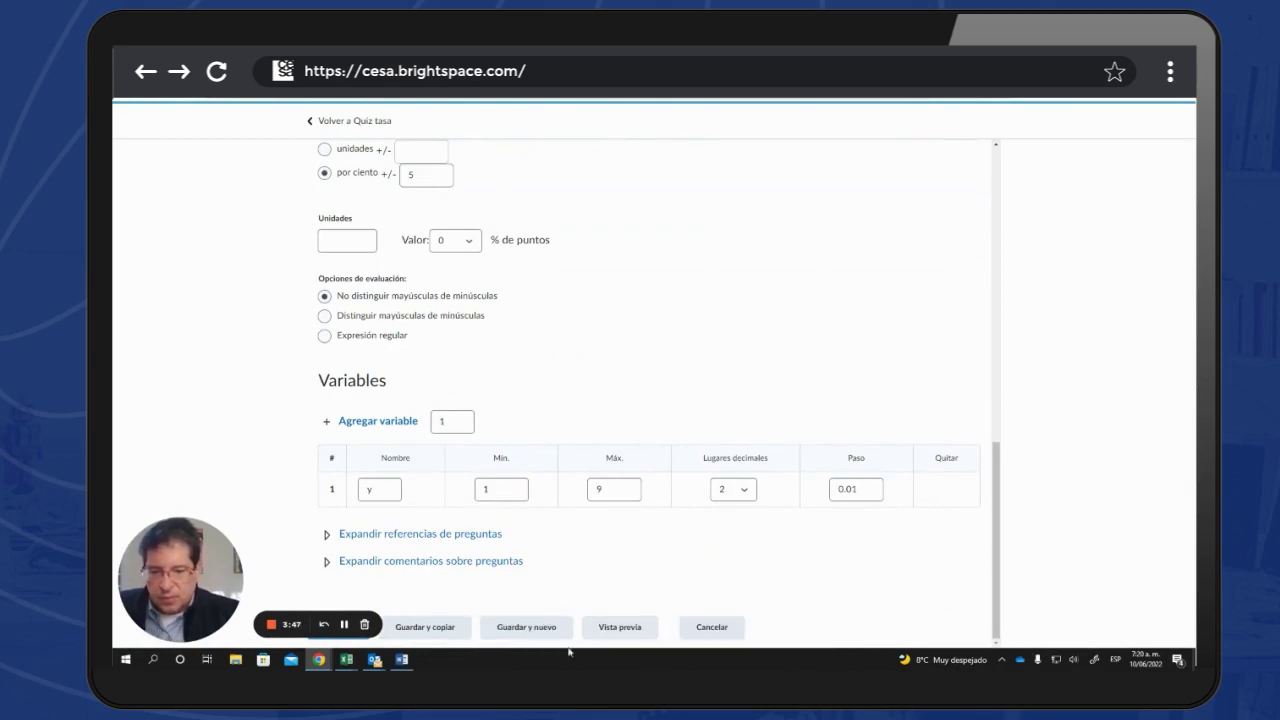
click(338, 638)
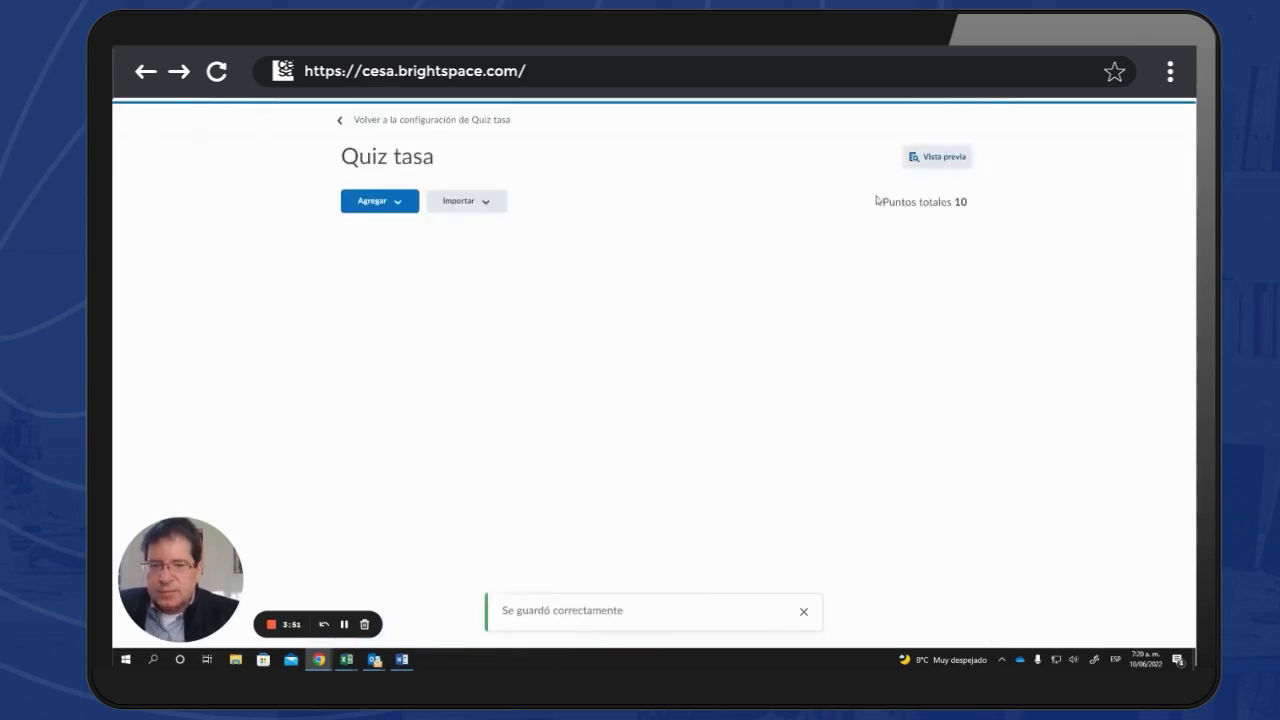